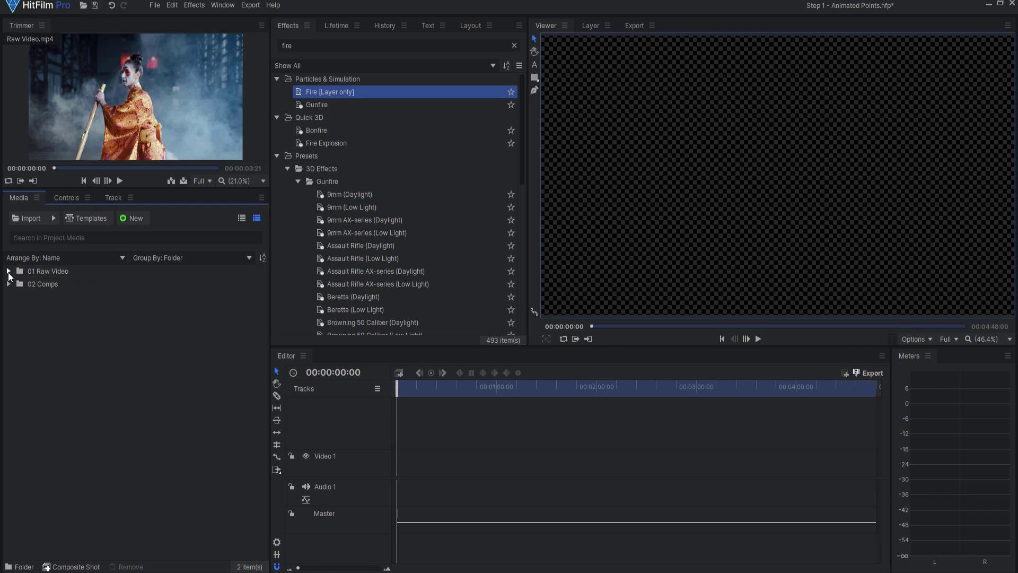
Step: Build a composite shot from Raw Video.mp4 in the 01 Raw Video folder and preview the clip
left_click(71, 294)
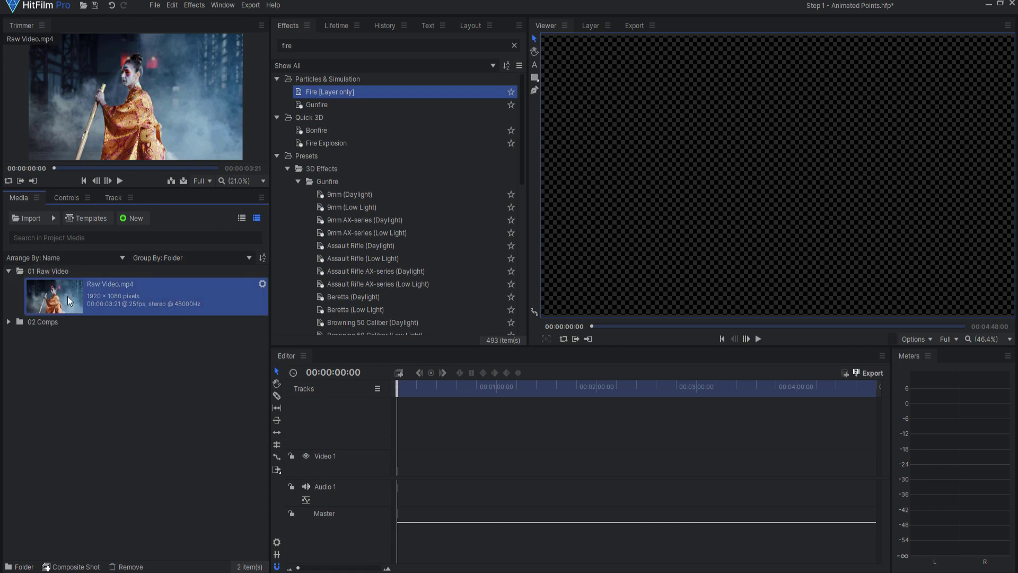
left_click_drag(70, 318, 85, 568)
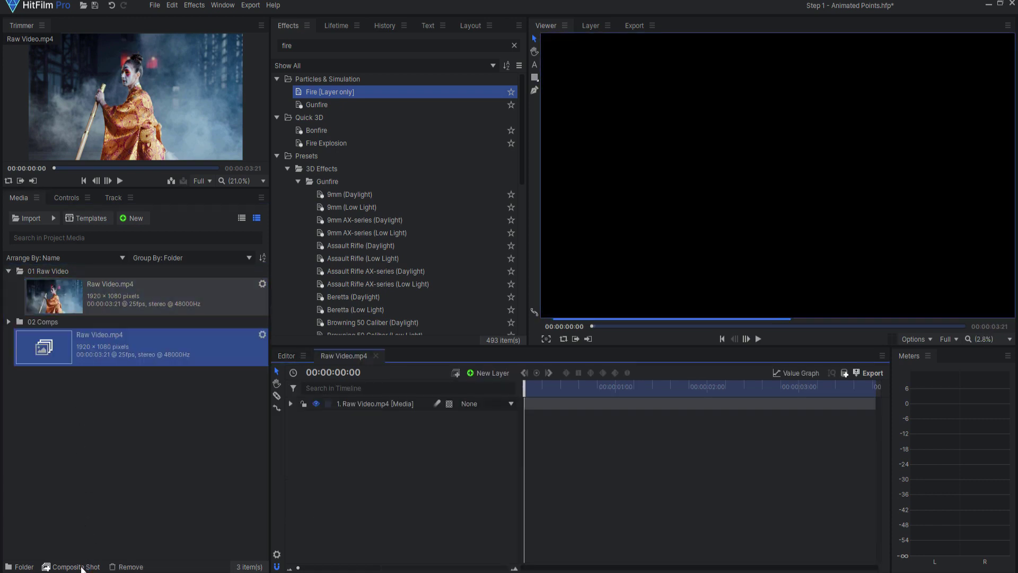
left_click_drag(529, 391, 763, 383)
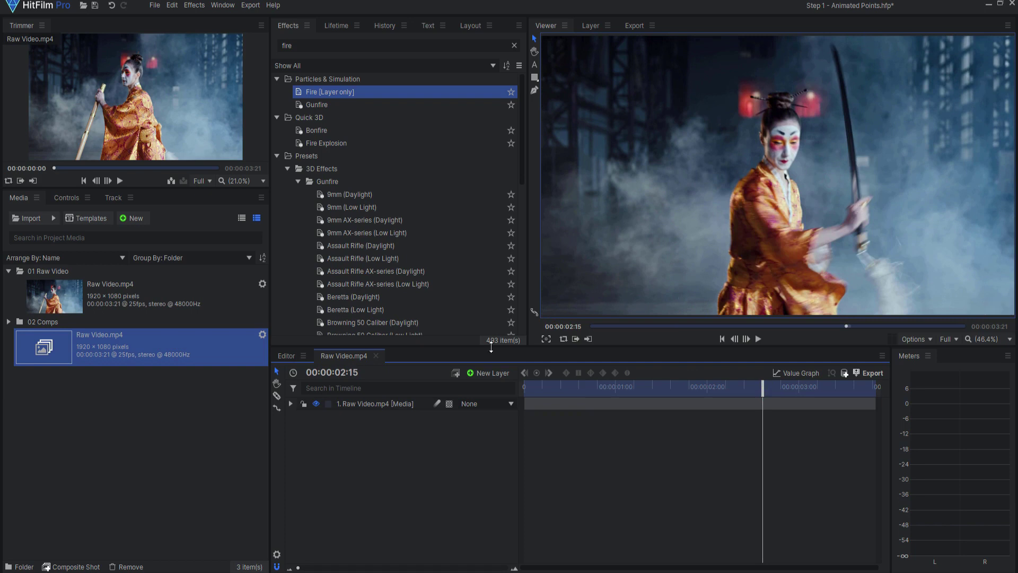
Step: Add a new point layer to the composite named Hilt
left_click(489, 374)
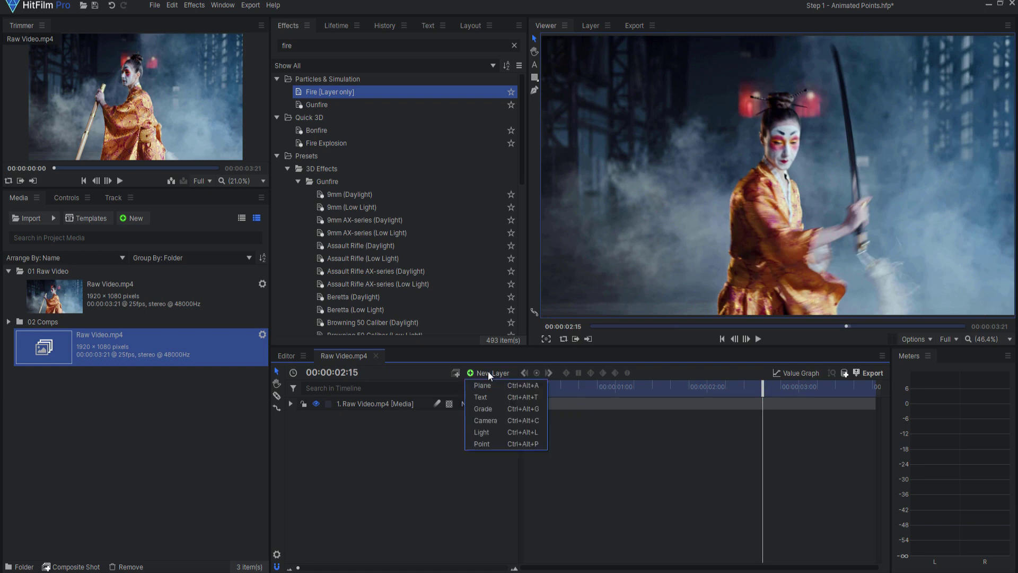
left_click(487, 446)
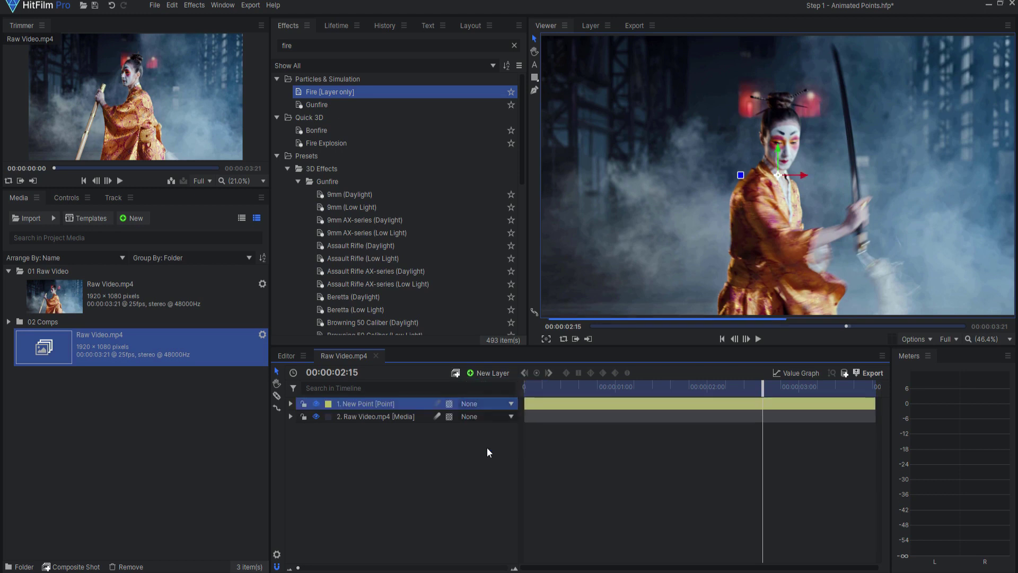
double_click(357, 404)
type("Hilt")
key("Return")
Step: Duplicate Hilt as a point layer named Tip and show Hilt's transform properties
right_click(358, 404)
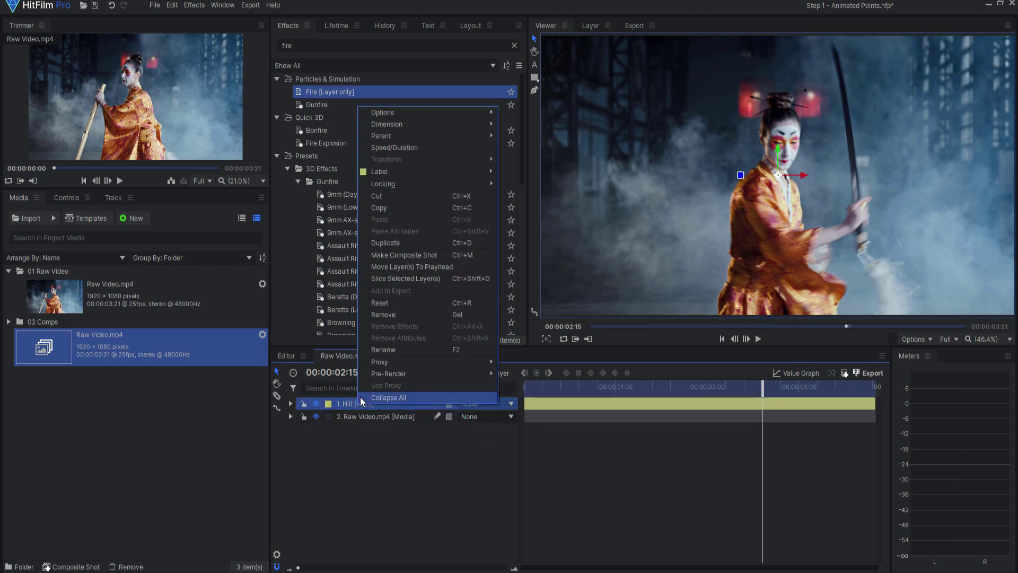
left_click(387, 243)
double_click(347, 404)
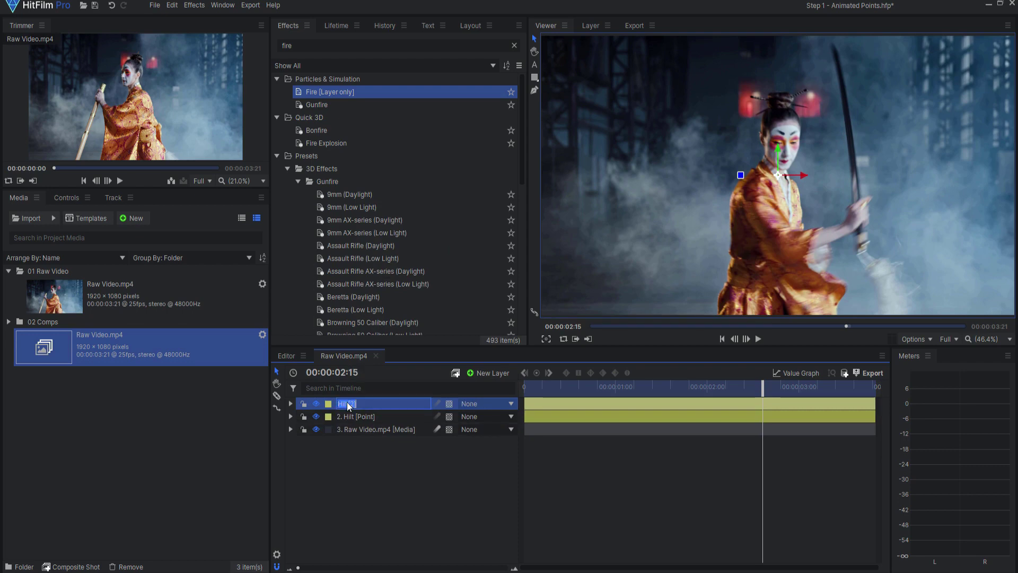
type("Tip")
key("Return")
left_click(291, 417)
left_click(301, 429)
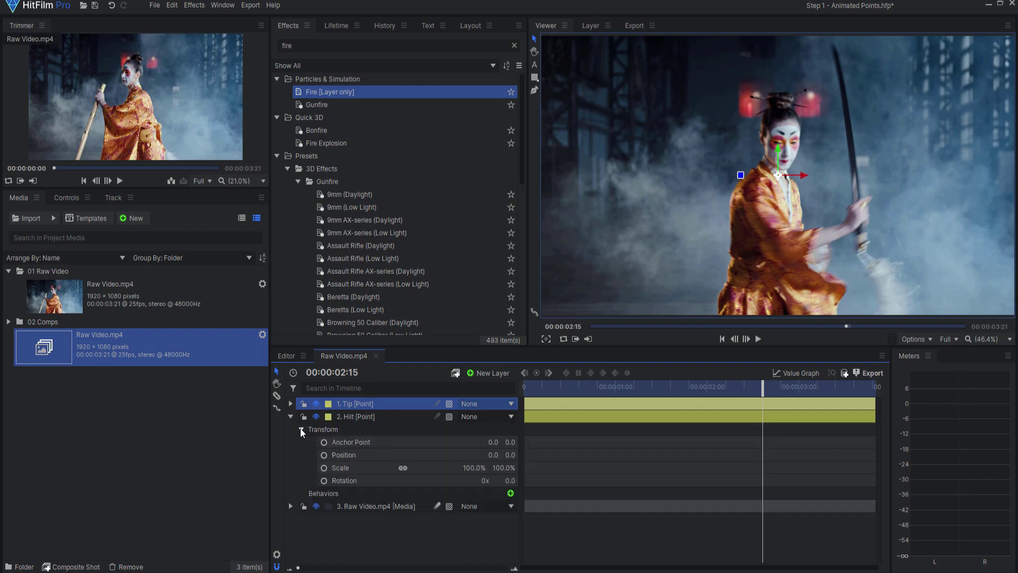
Step: Keyframe Hilt's Position, placing it on the sword hilt at the first and last frames
left_click(324, 456)
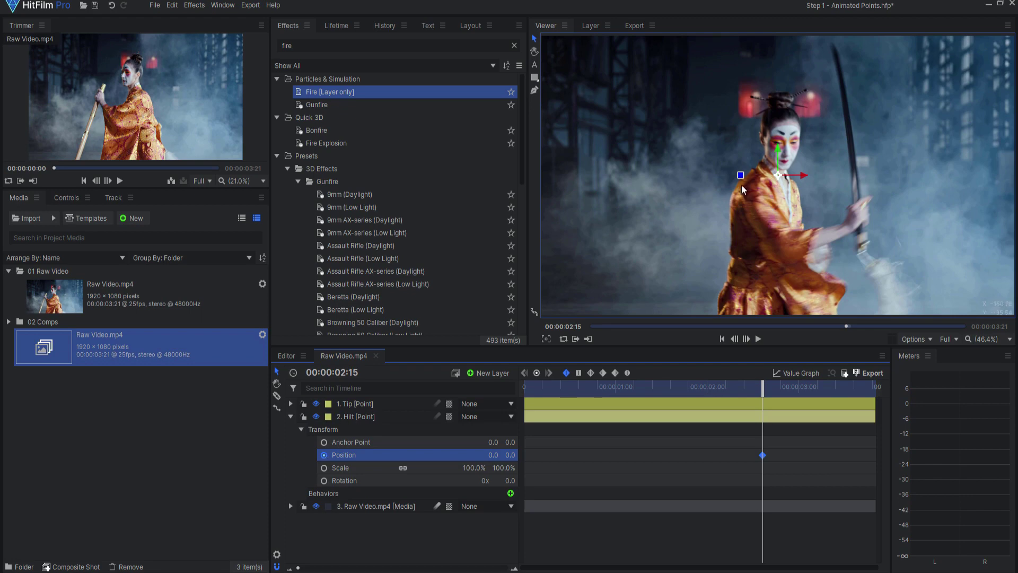
left_click_drag(777, 177, 857, 201)
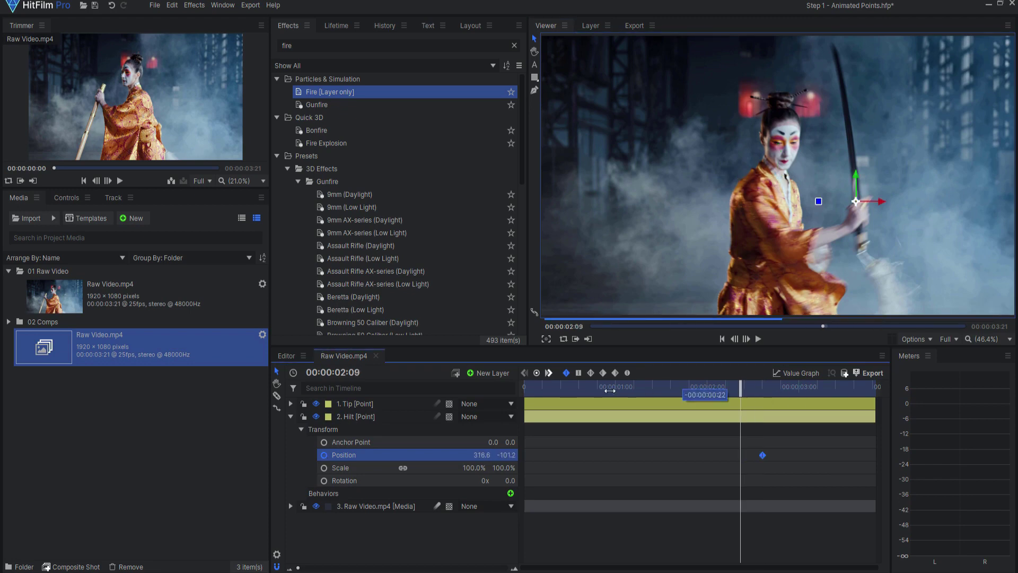
key("Home")
left_click_drag(856, 201, 798, 268)
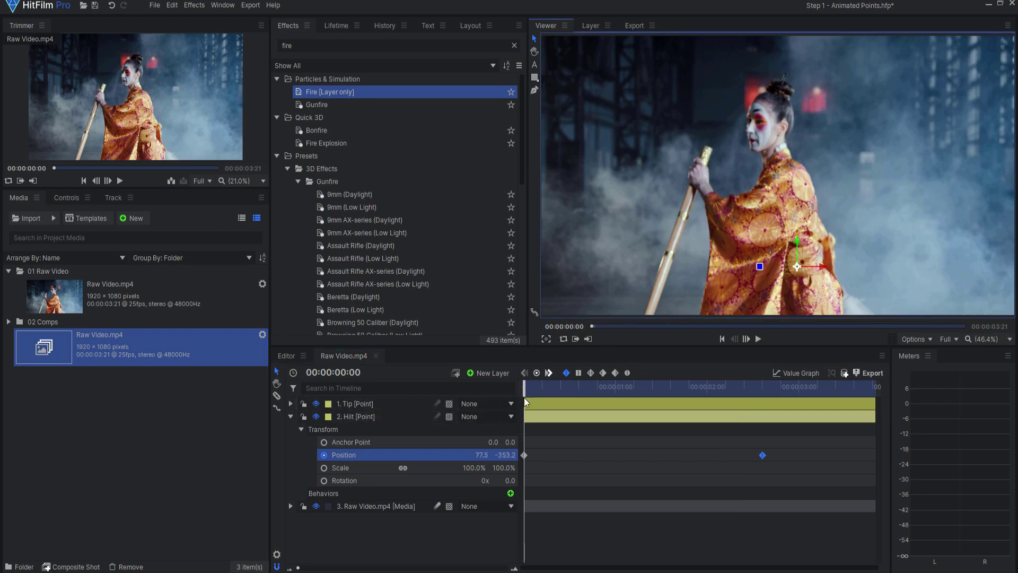
key("End")
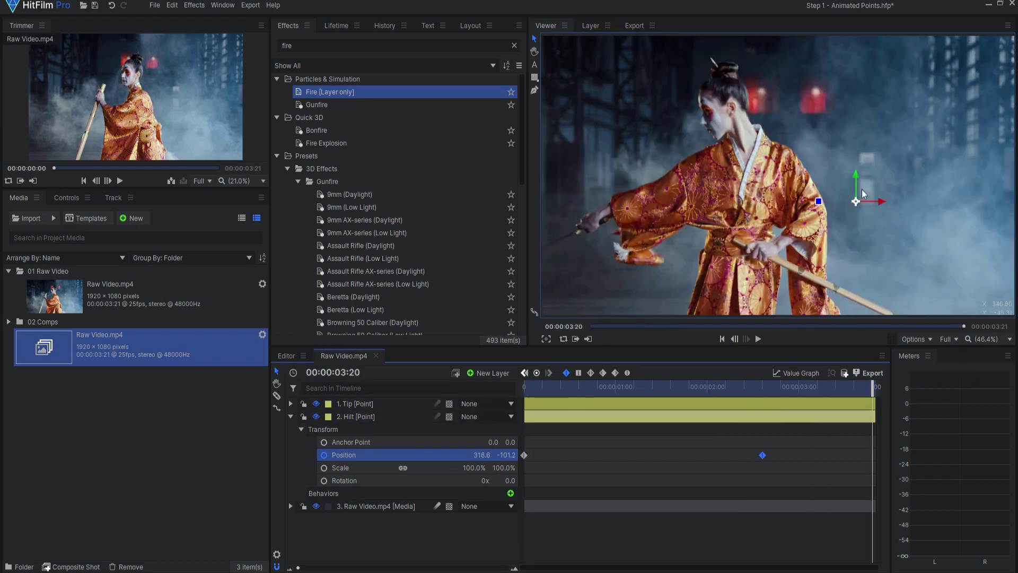
left_click_drag(856, 201, 580, 237)
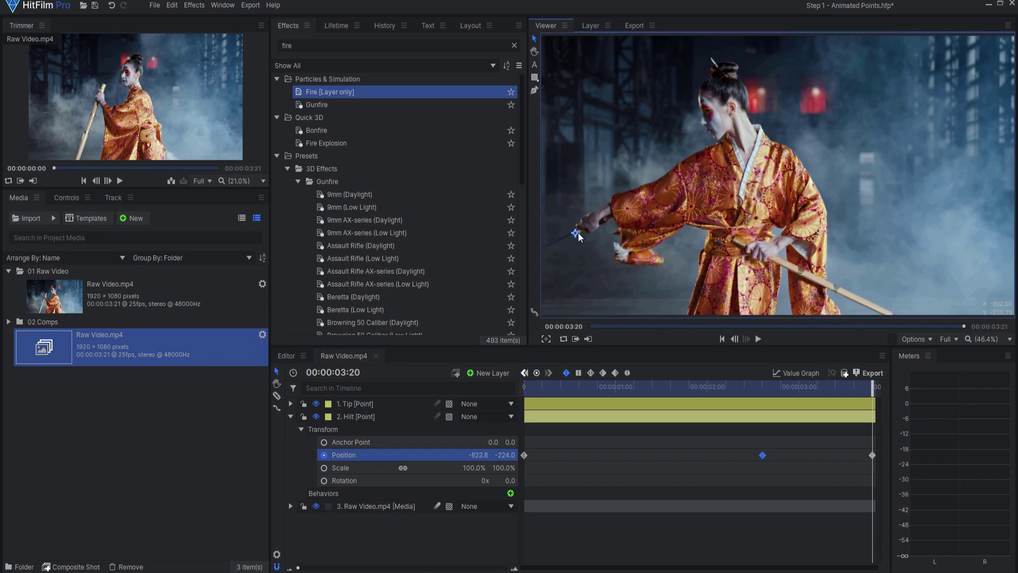
Step: Add Hilt position keyframes at 00:00:01:03, 00:00:00:14 and 00:00:03:05 following the hilt
left_click(627, 388)
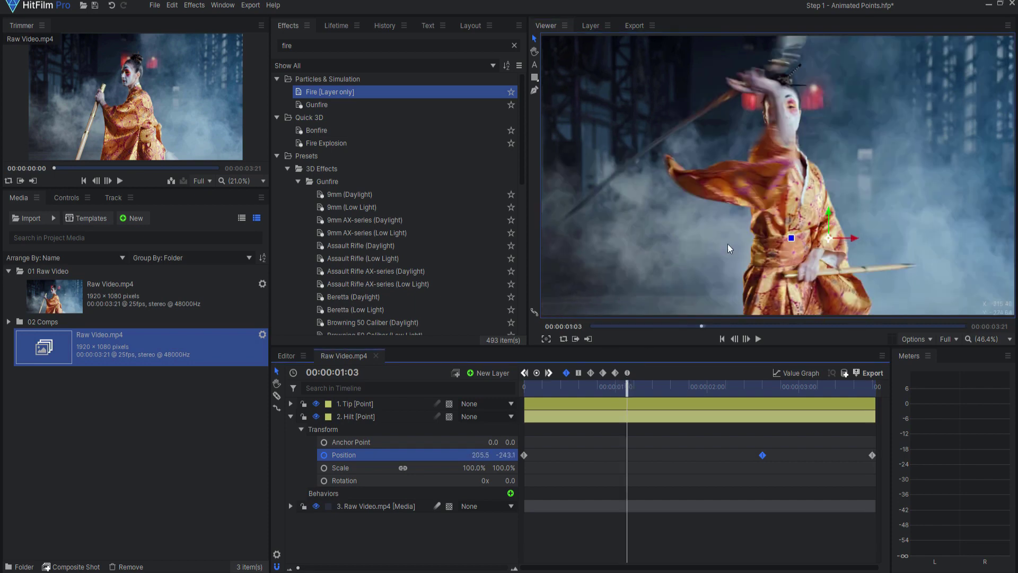
left_click_drag(829, 239, 721, 110)
left_click_drag(628, 385, 579, 394)
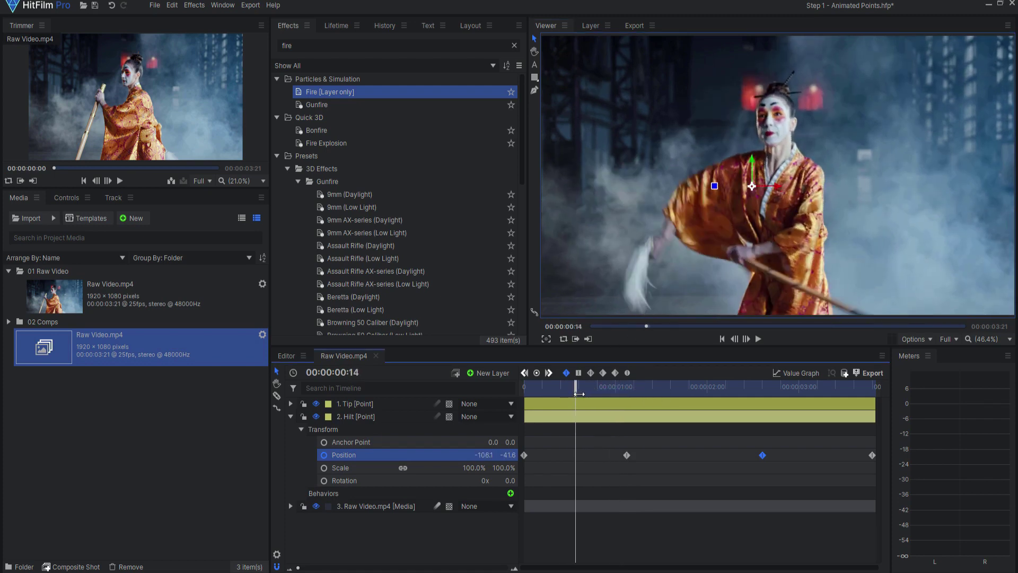
left_click_drag(752, 186, 648, 245)
left_click_drag(578, 386, 697, 389)
left_click_drag(808, 136, 909, 137)
left_click_drag(696, 390, 819, 398)
left_click_drag(720, 235, 619, 284)
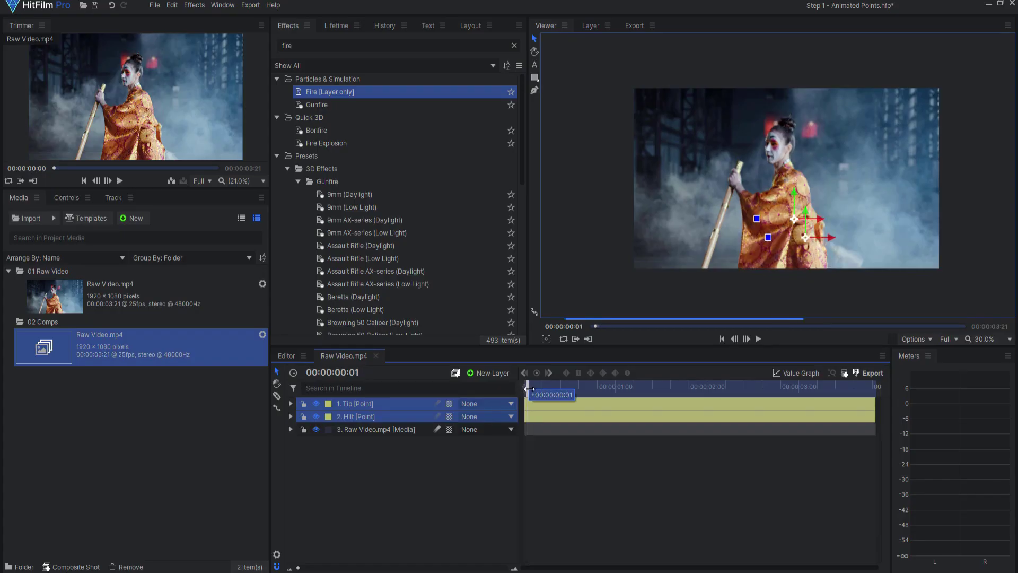
Step: Scrub the timeline to check that the Hilt and Tip points track the sword
left_click_drag(529, 377, 721, 381)
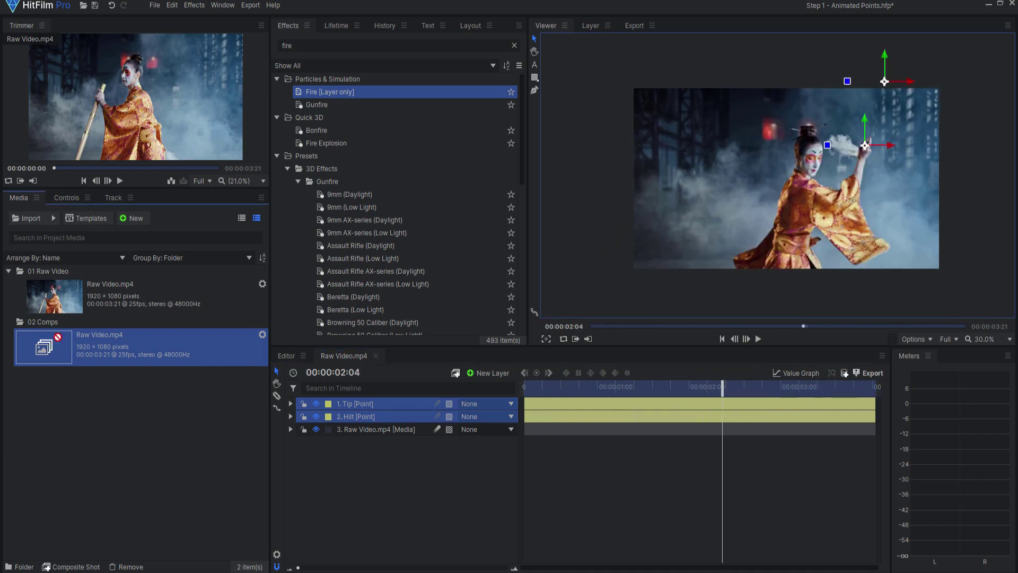
Step: Collapse the media folders and add a default 1920×1080 plane, New Plane 1
left_click(97, 374)
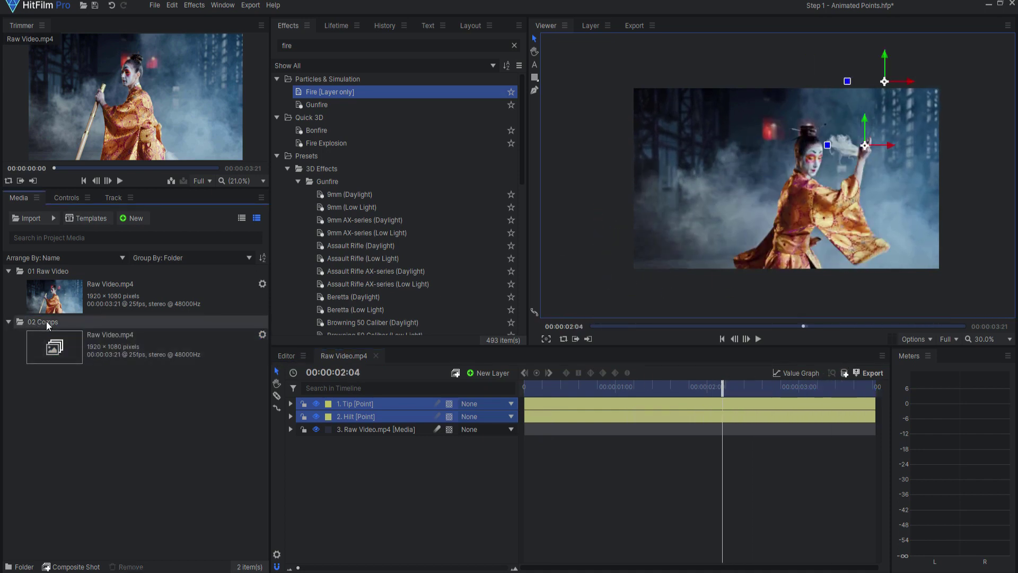
double_click(49, 322)
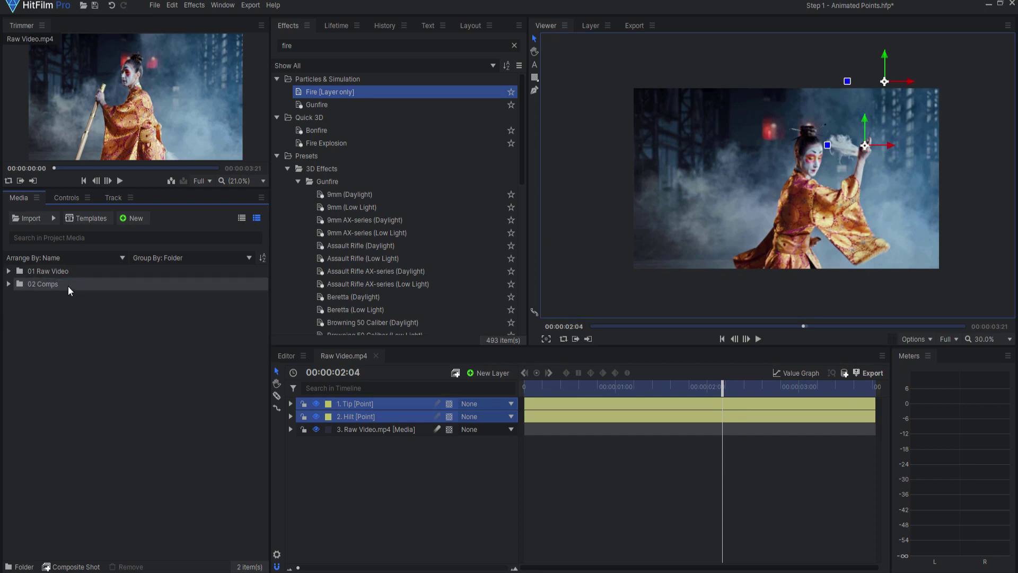
left_click(139, 218)
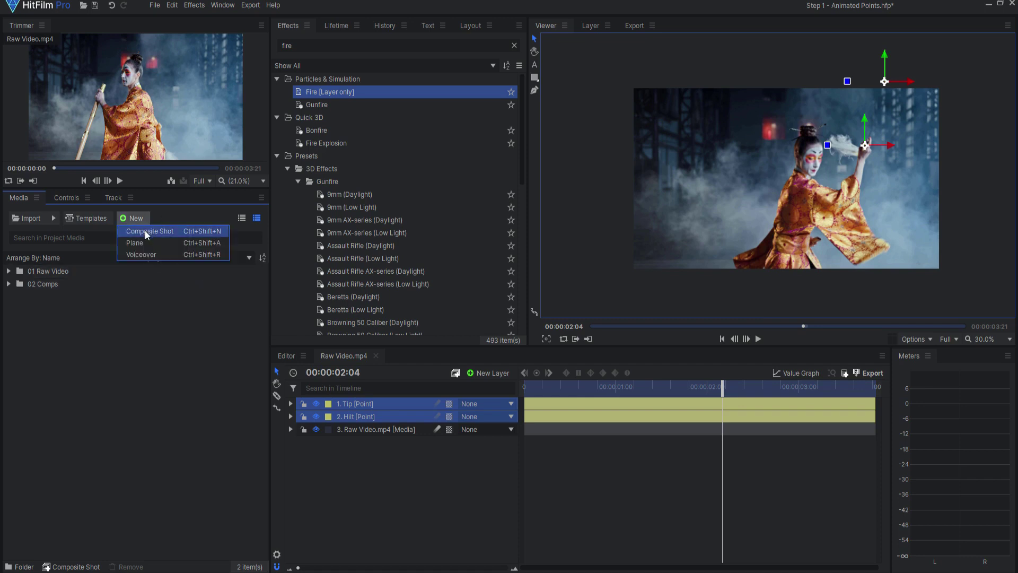
left_click(144, 243)
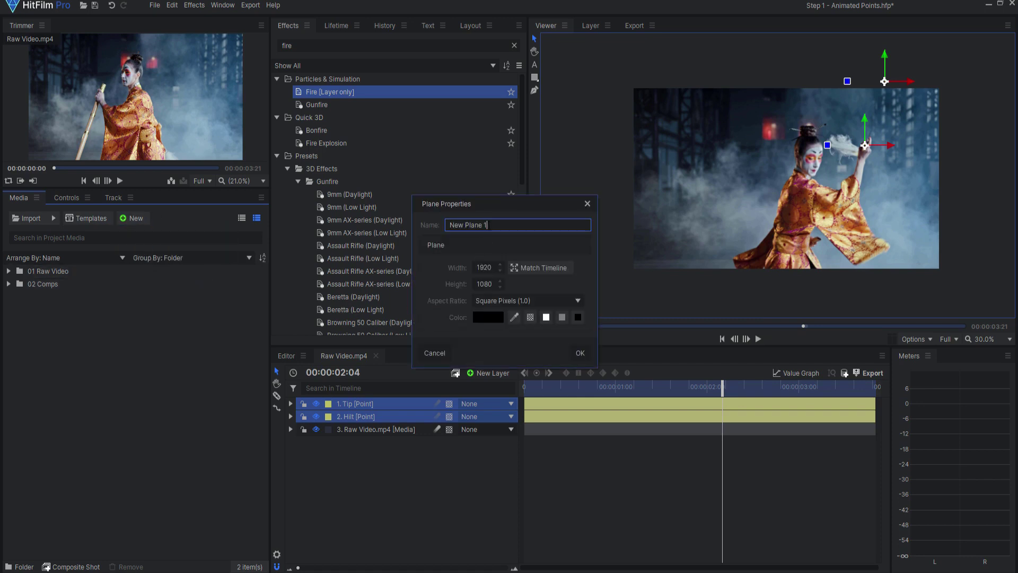
left_click(580, 353)
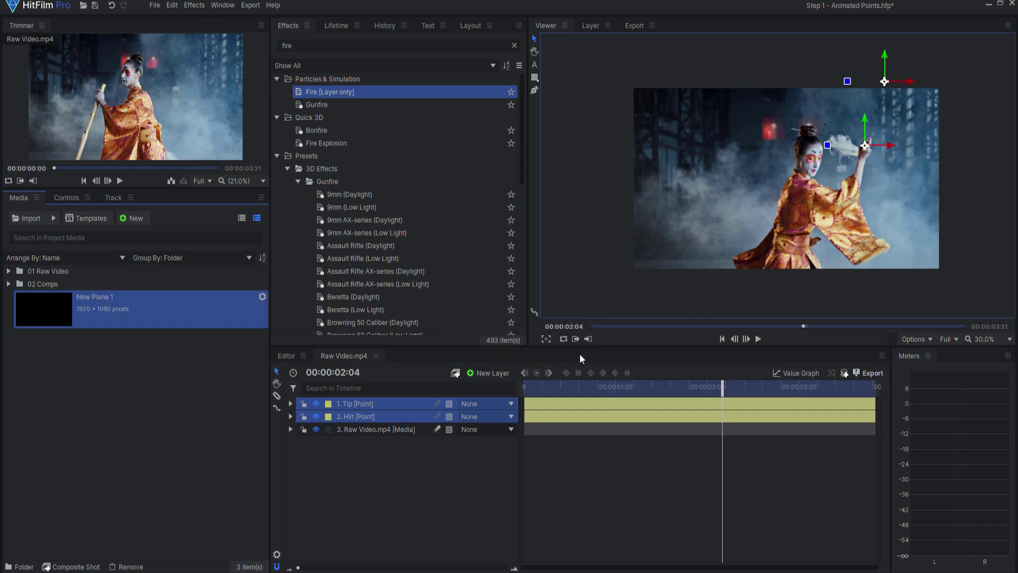
Step: Place New Plane 1 as the top composite layer and filter effects by 'lightsw'
left_click_drag(62, 314, 366, 402)
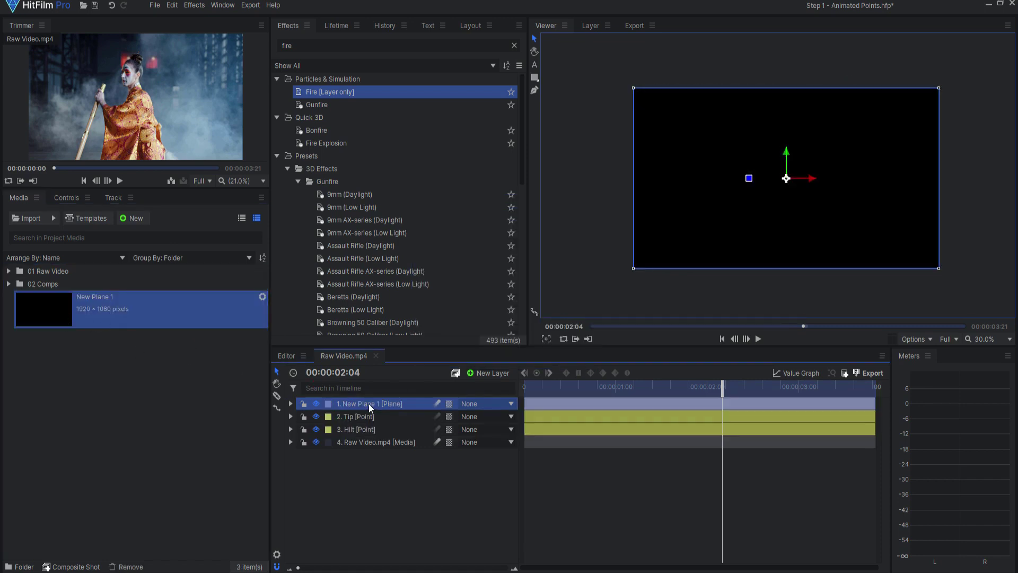
double_click(289, 46)
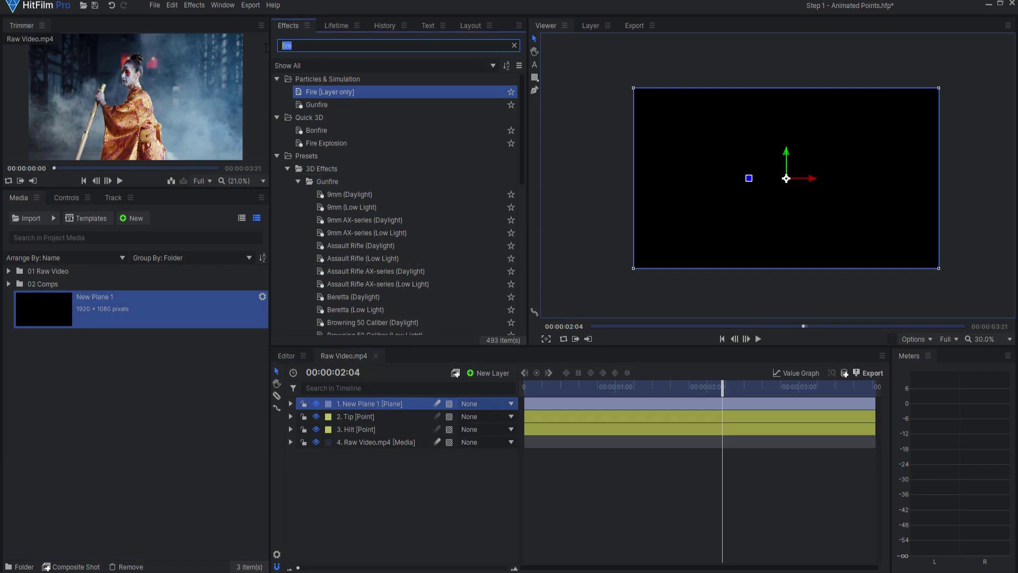
type("lightsw")
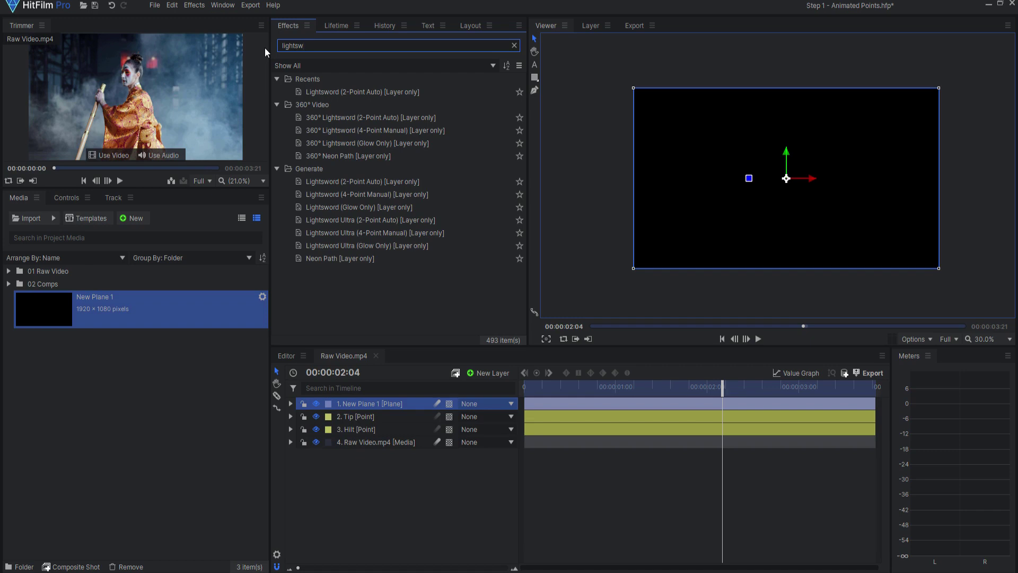
Step: Compare the Lightsword effects and choose Lightsword (2-Point Auto) for the plane
left_click(338, 182)
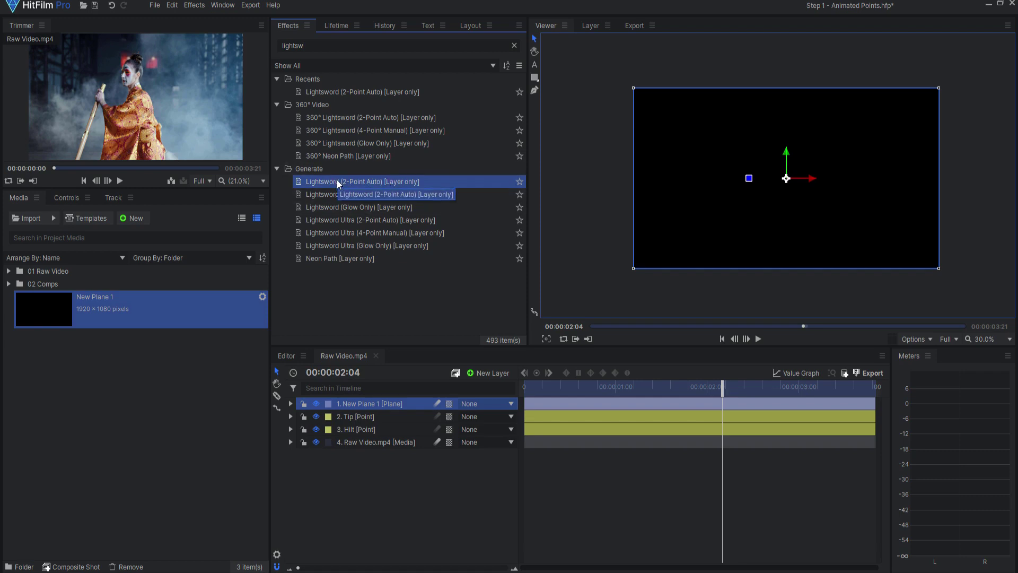
left_click(335, 222)
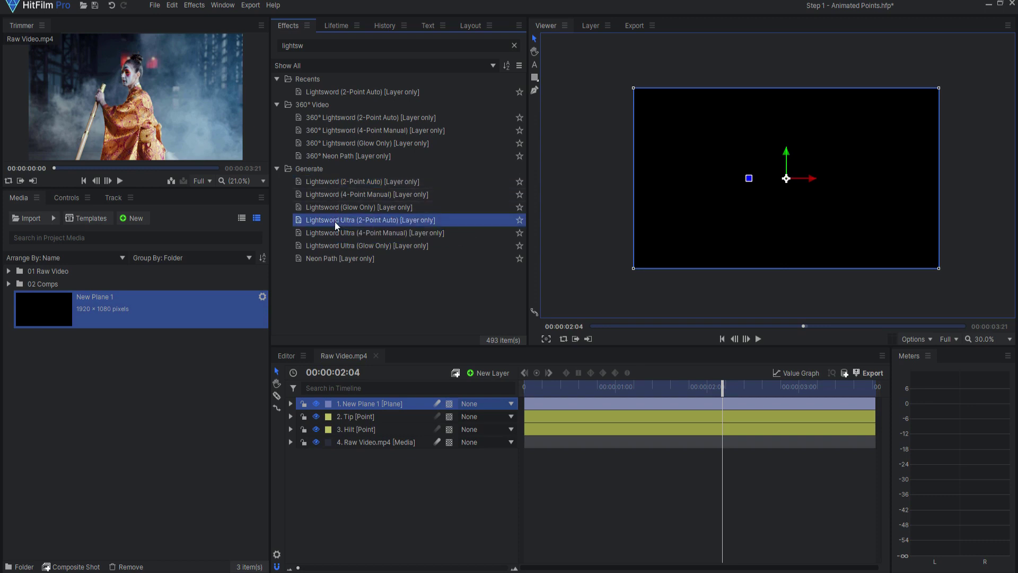
left_click_drag(331, 182, 369, 364)
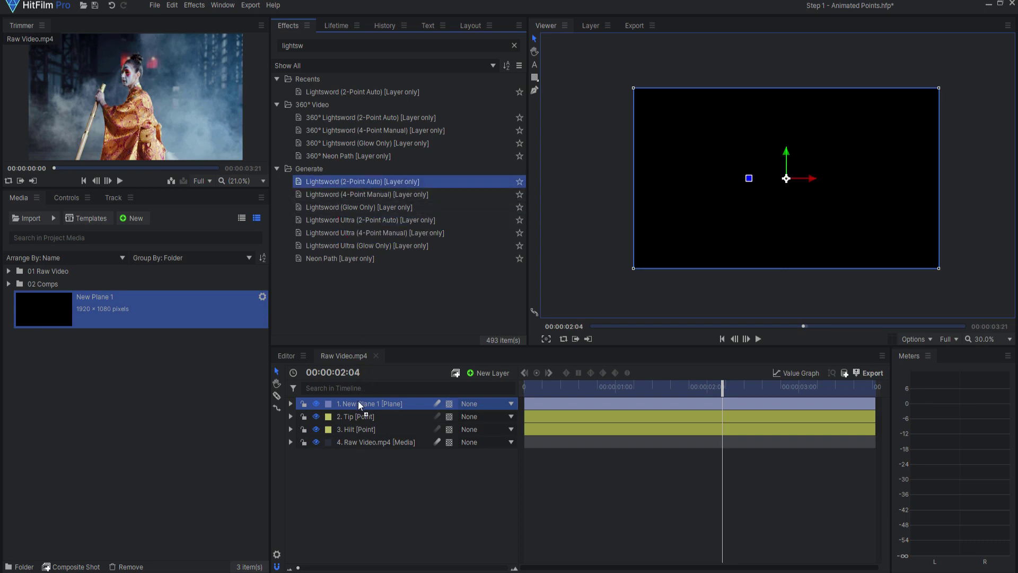
Step: Apply Lightsword (2-Point Auto) to the New Plane 1 layer and show its Hilt settings
left_click_drag(359, 404, 360, 405)
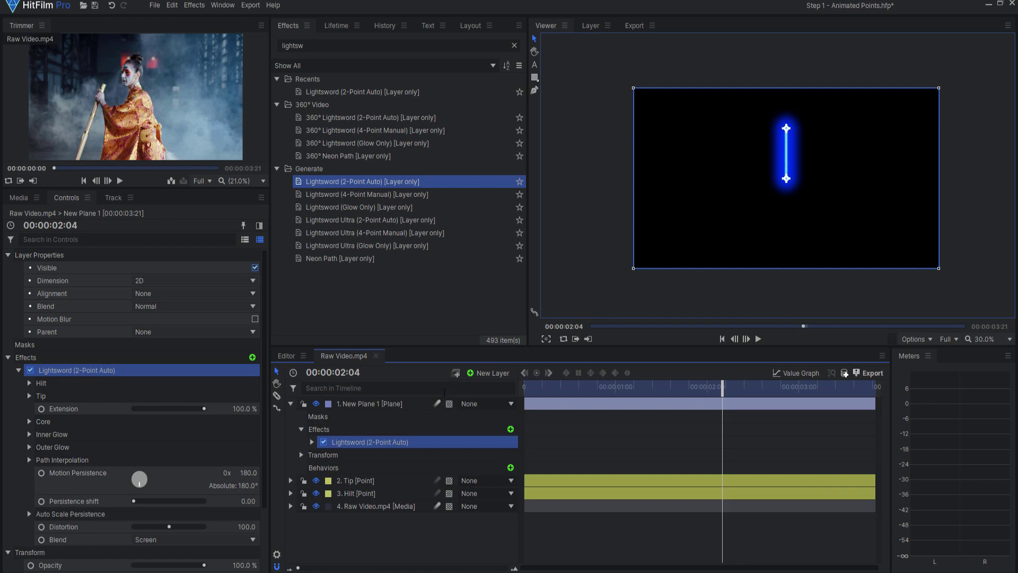
left_click(30, 384)
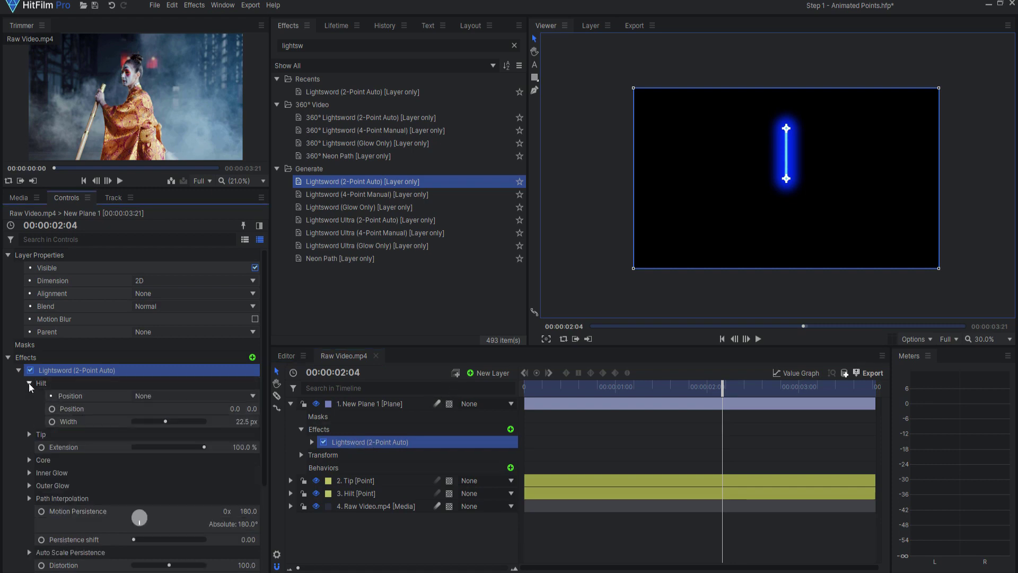
Step: Set the lightsword's Hilt position source to the 3. Hilt point layer
left_click(160, 396)
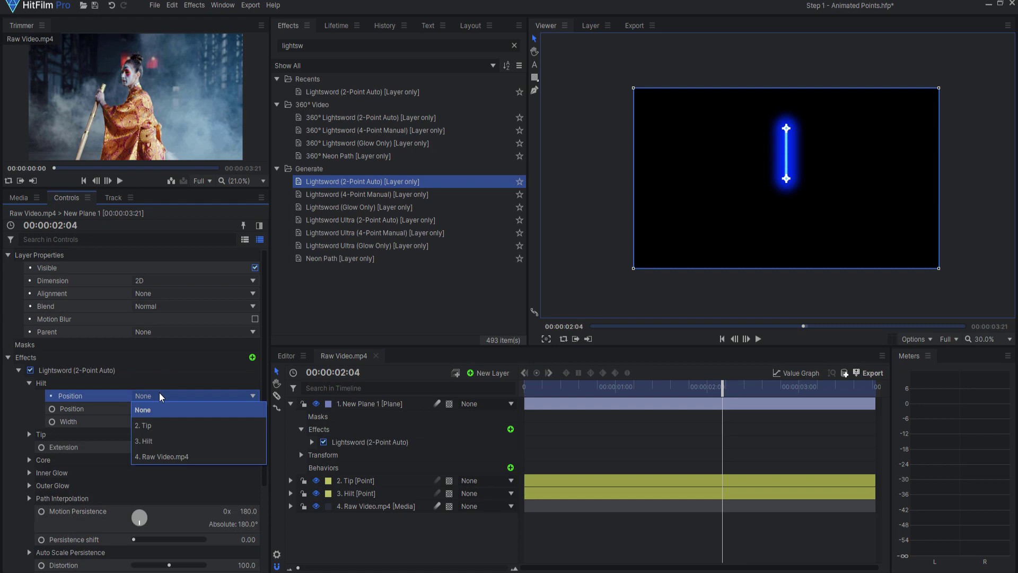
left_click(157, 442)
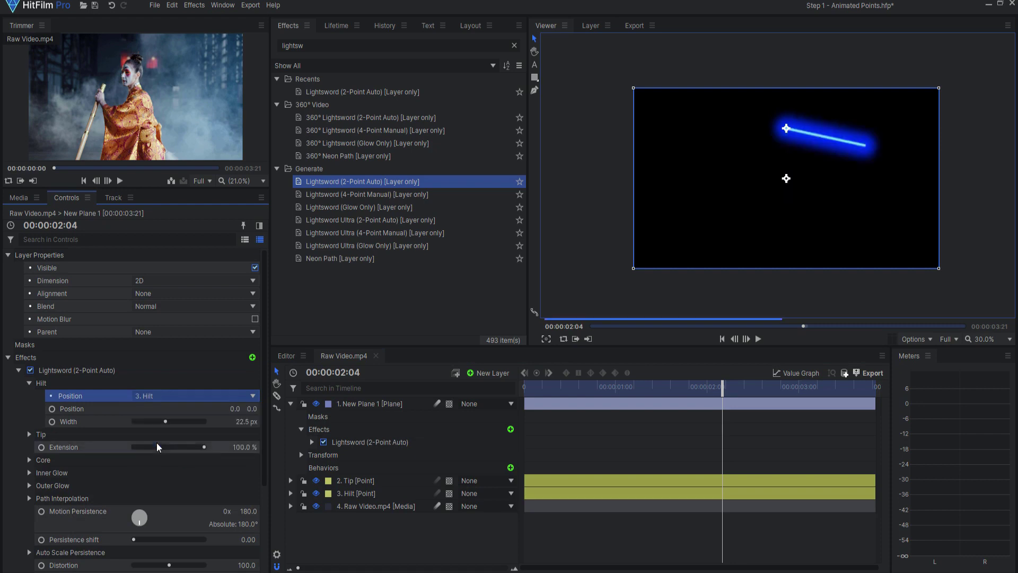
left_click(29, 383)
Step: Link the Tip position to the 2. Tip layer with Y offset 0, then preview the blade
left_click(29, 395)
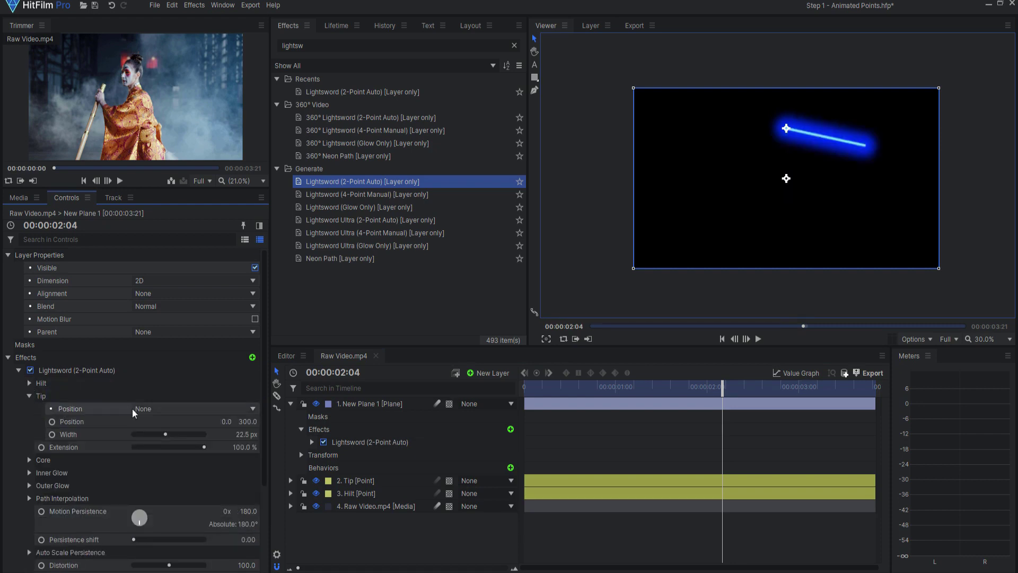
left_click(182, 410)
left_click(154, 440)
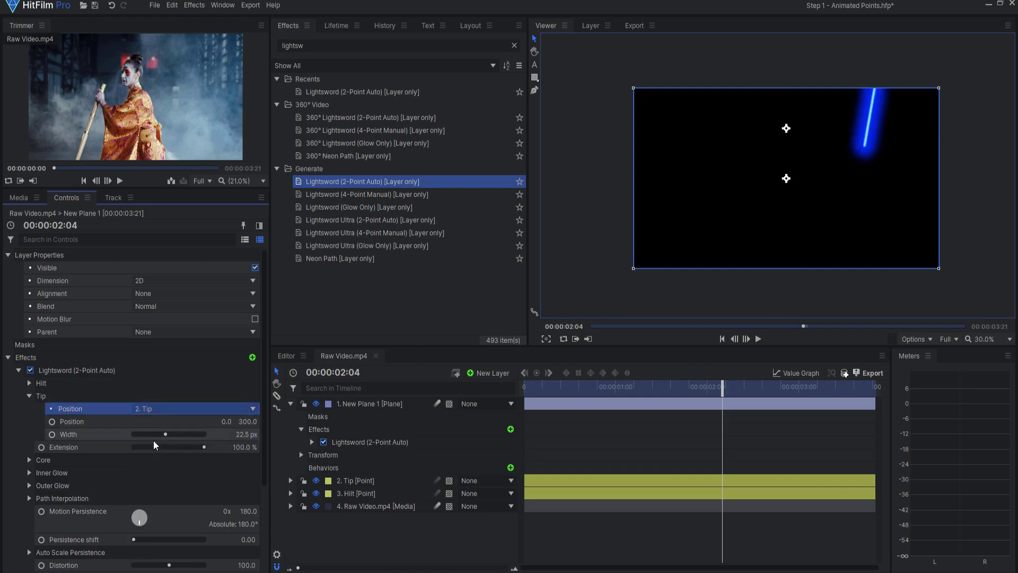
left_click(249, 423)
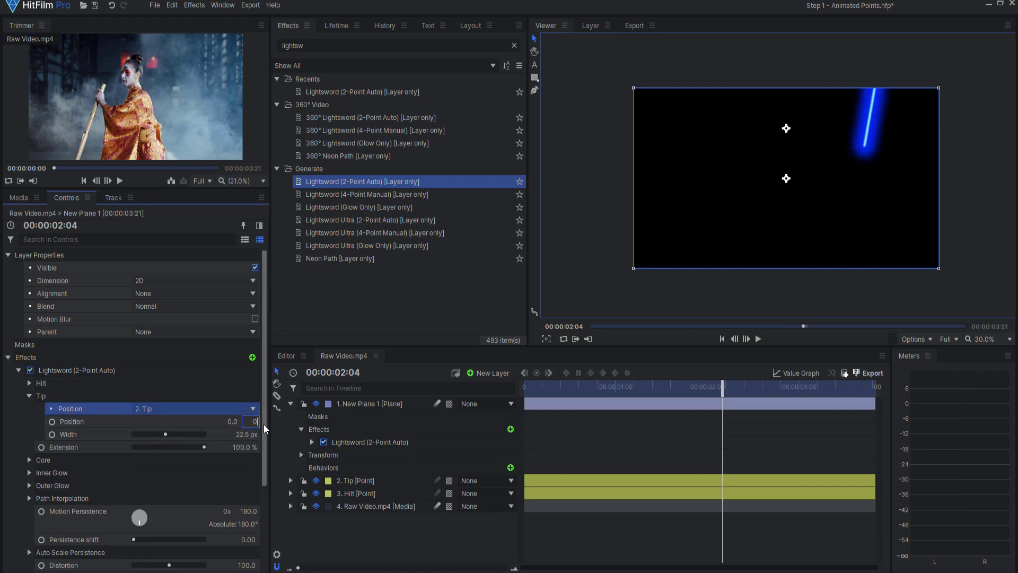
type("0")
key("Return")
left_click_drag(718, 391, 720, 370)
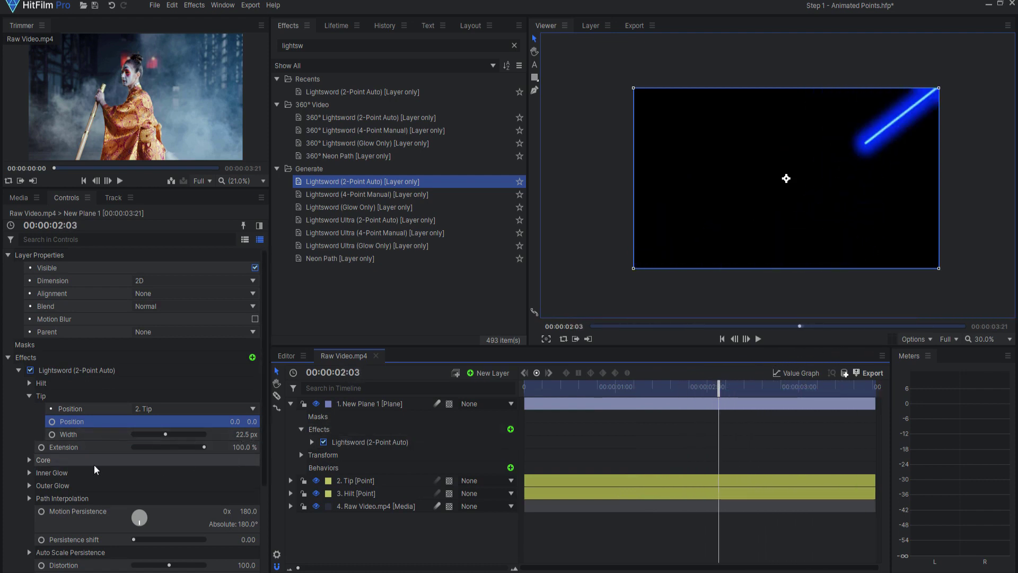
left_click(29, 396)
Step: Make the blade core pure white and set Inner Glow Width to 0 px
left_click(29, 422)
left_click_drag(181, 447, 254, 473)
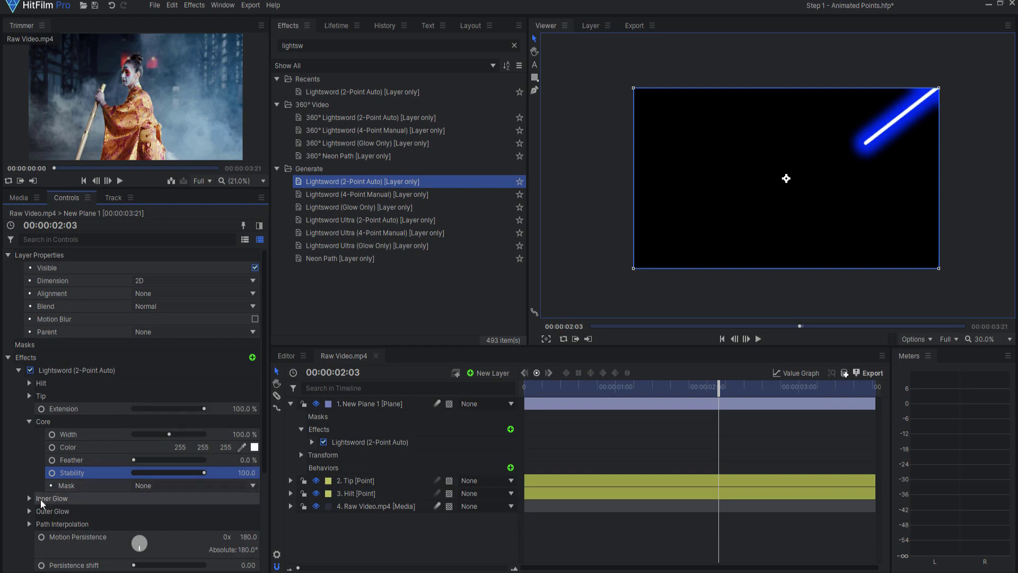
left_click(29, 498)
left_click_drag(245, 511, 223, 511)
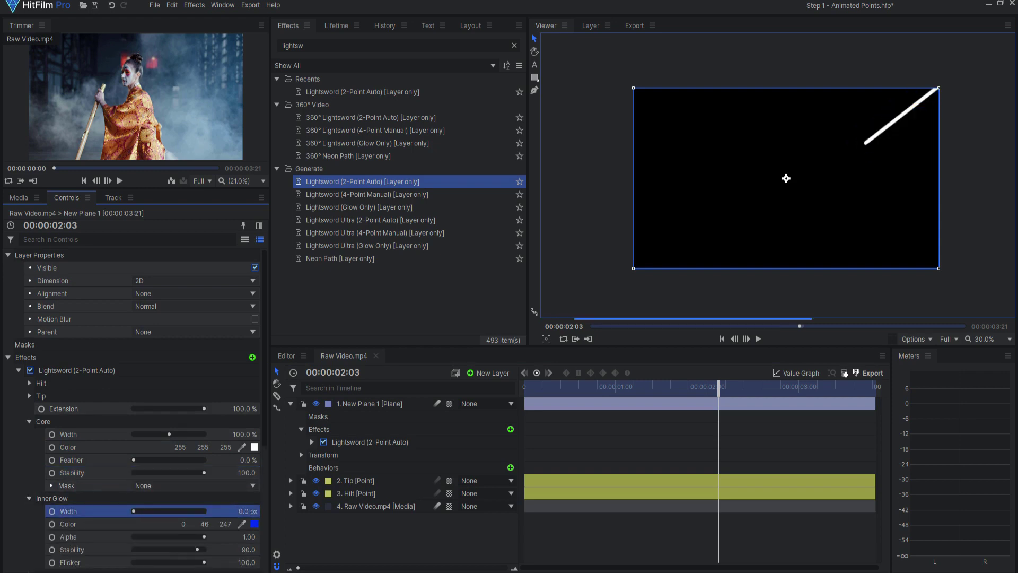
left_click_drag(716, 395, 791, 379)
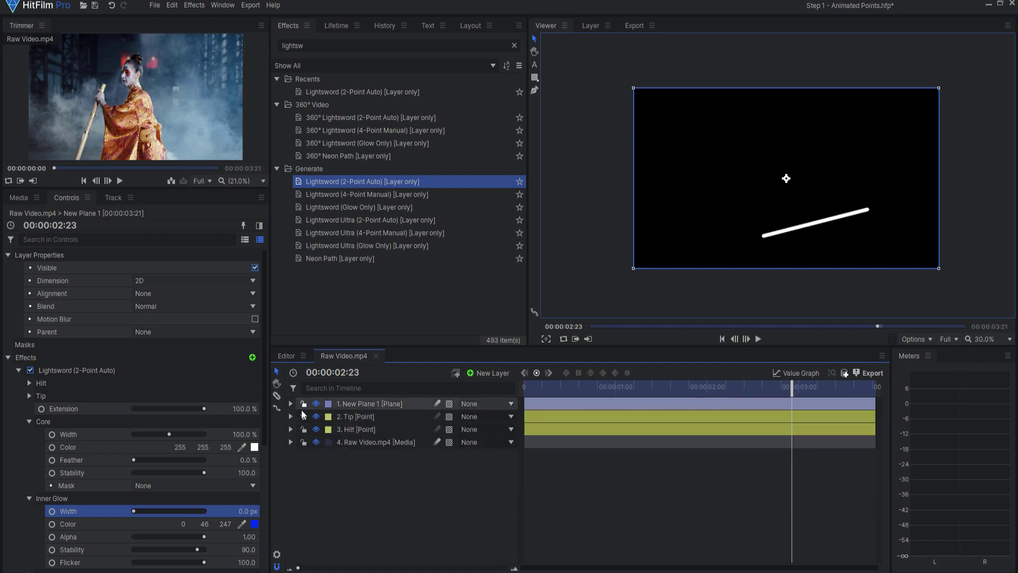
left_click(438, 365)
Step: Group New Plane 1, Tip and Hilt into a composite shot named Matte and preview it
left_click(371, 405)
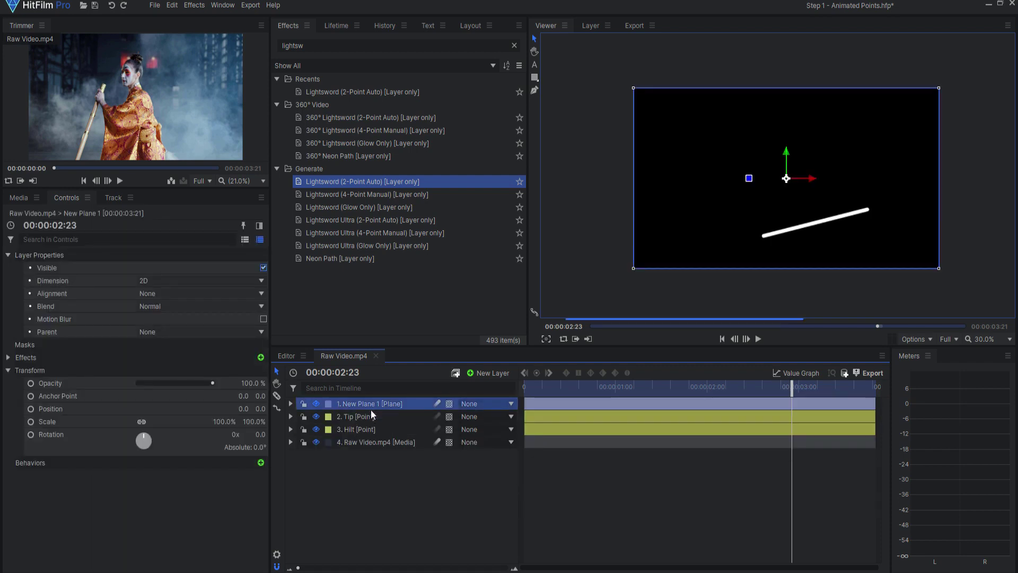
left_click(370, 430, "shift")
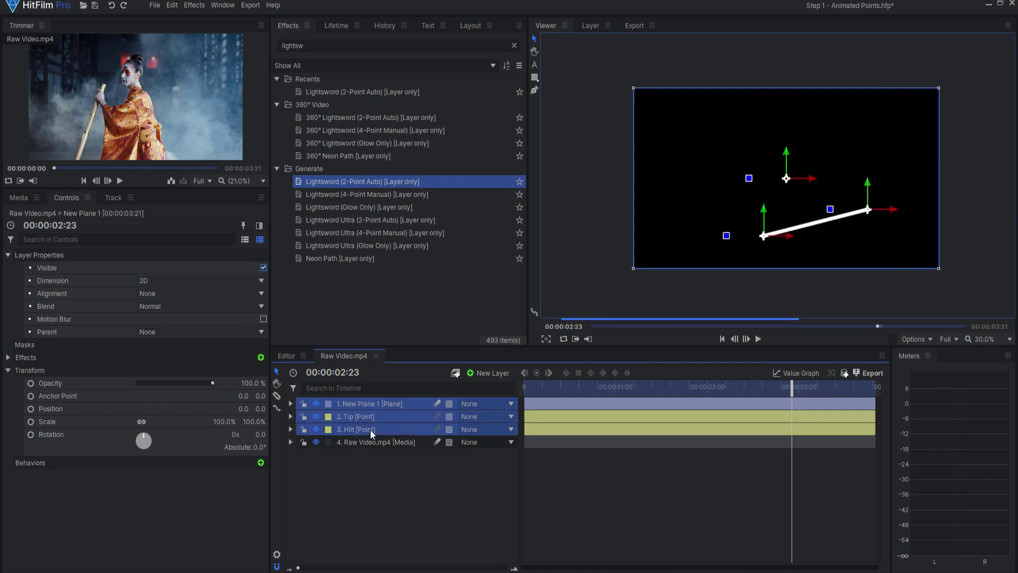
right_click(371, 405)
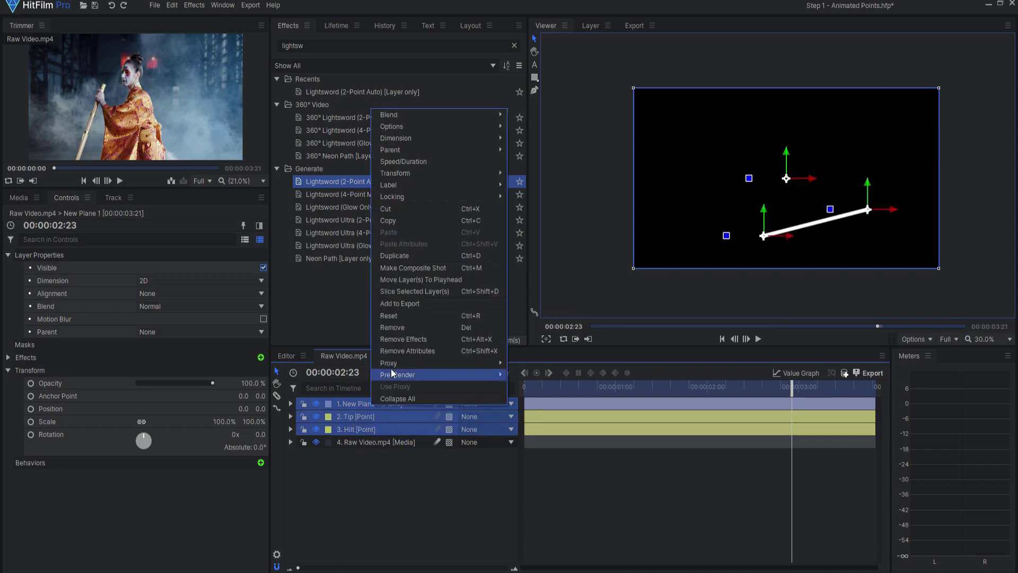
left_click(405, 266)
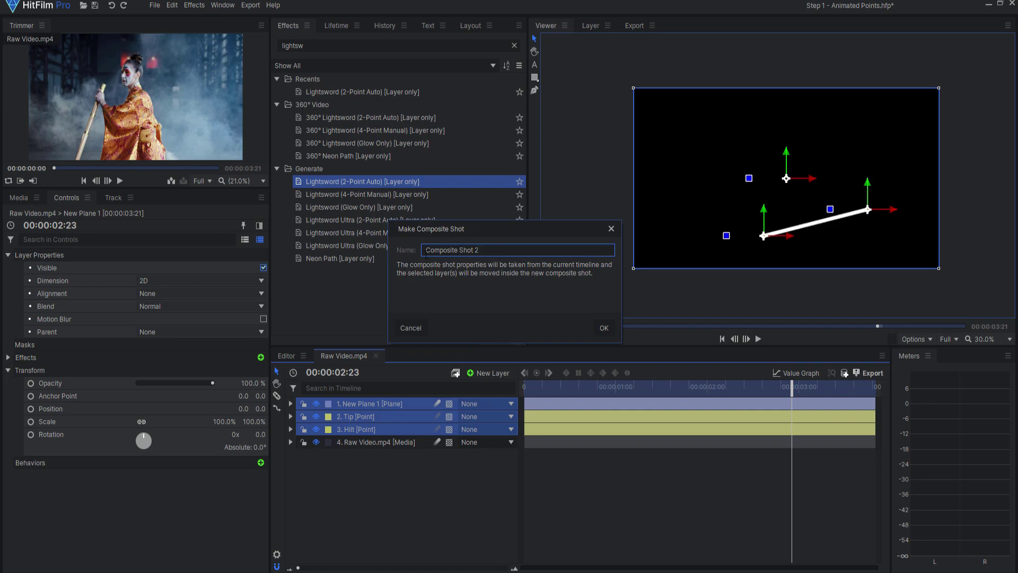
key("ctrl+a")
type("Matte")
left_click(601, 327)
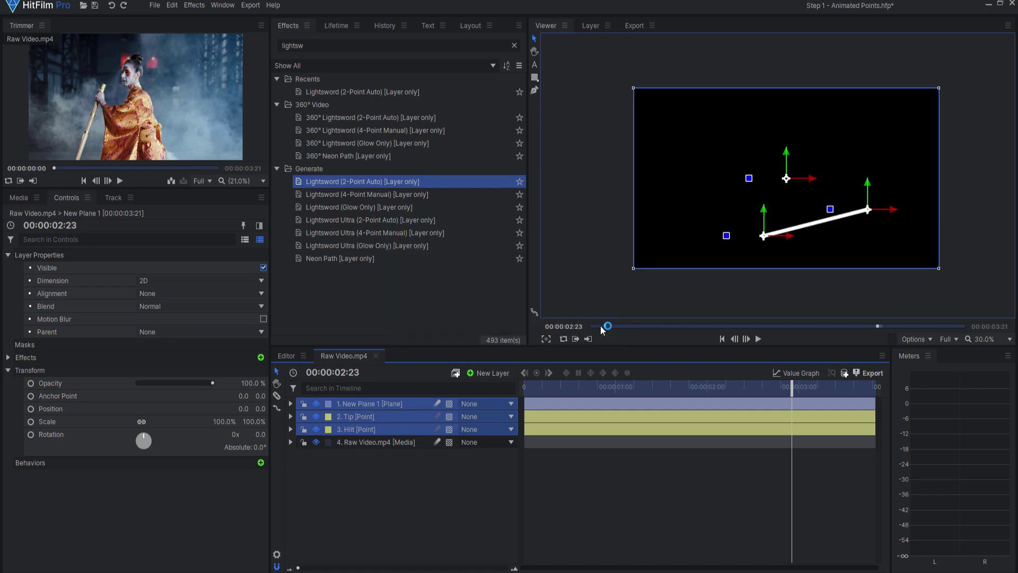
left_click_drag(530, 389, 632, 373)
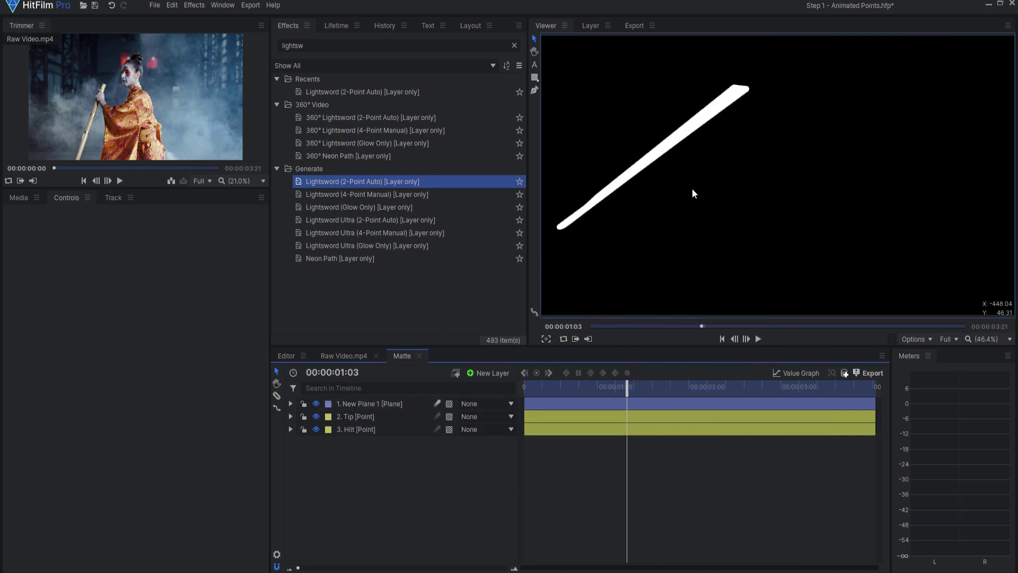
Step: Apply the Demult effect to New Plane 1, preview the transparent matte, then return to Raw Video.mp4
left_click_drag(359, 50, 263, 44)
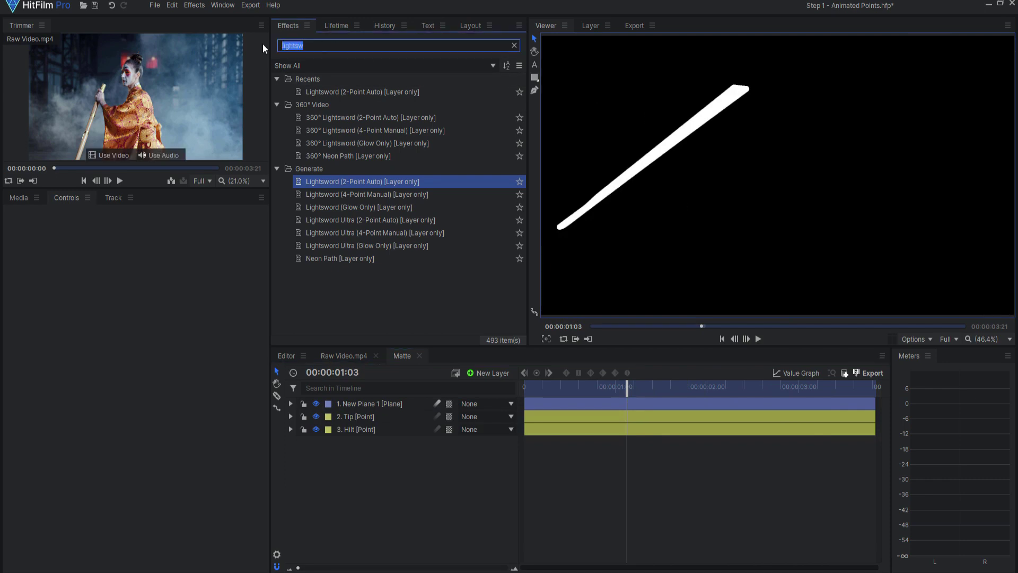
type("dem")
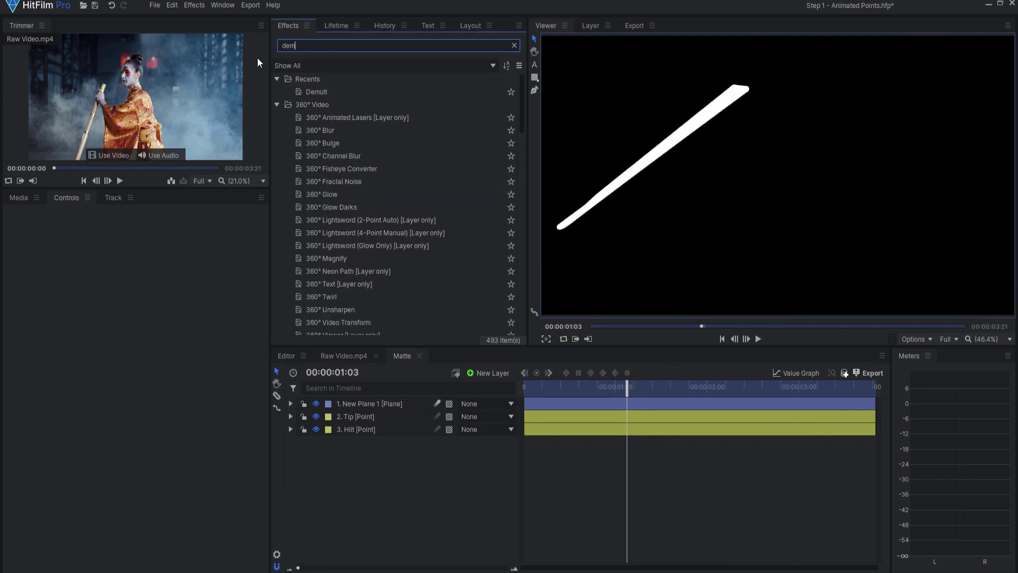
left_click_drag(322, 117, 355, 403)
mouse_move(642, 397)
left_mouse_down()
mouse_move(700, 402)
mouse_move(638, 403)
left_mouse_up()
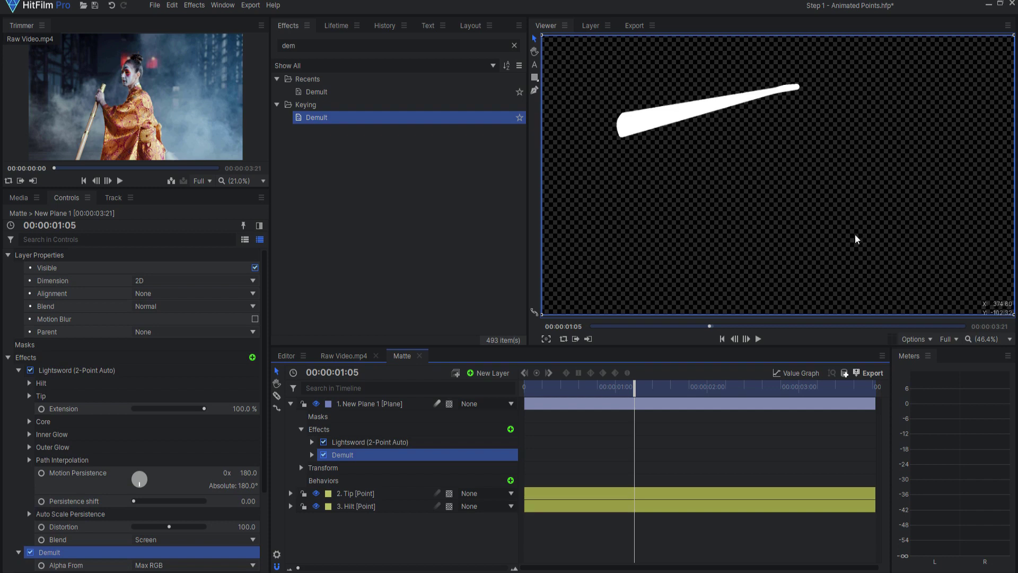
left_click(340, 356)
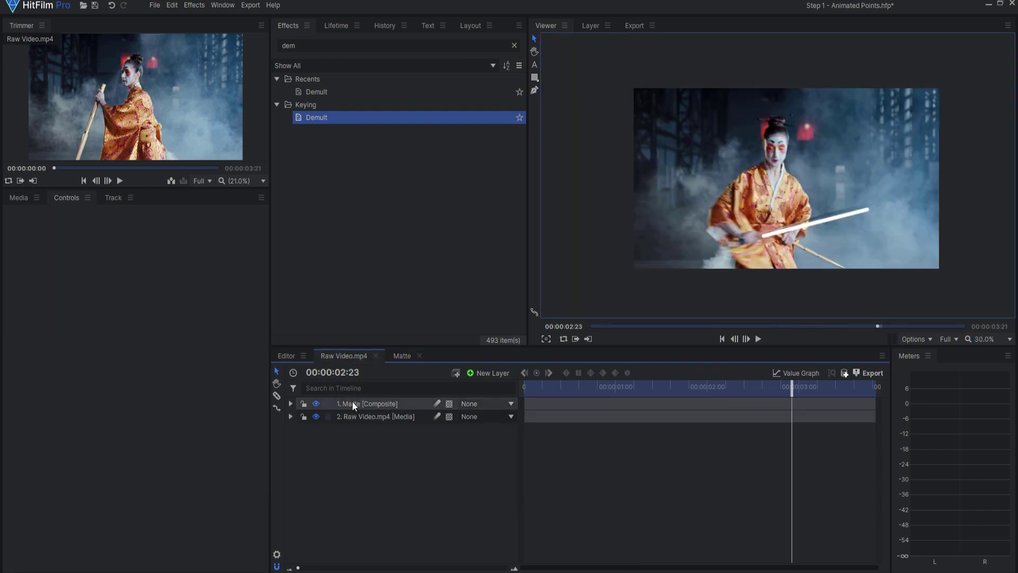
Step: Move the Matte layer below Raw Video.mp4 and apply the Fire effect to Raw Video.mp4
left_click_drag(792, 387, 722, 388)
left_click_drag(376, 403, 376, 429)
left_click(368, 406)
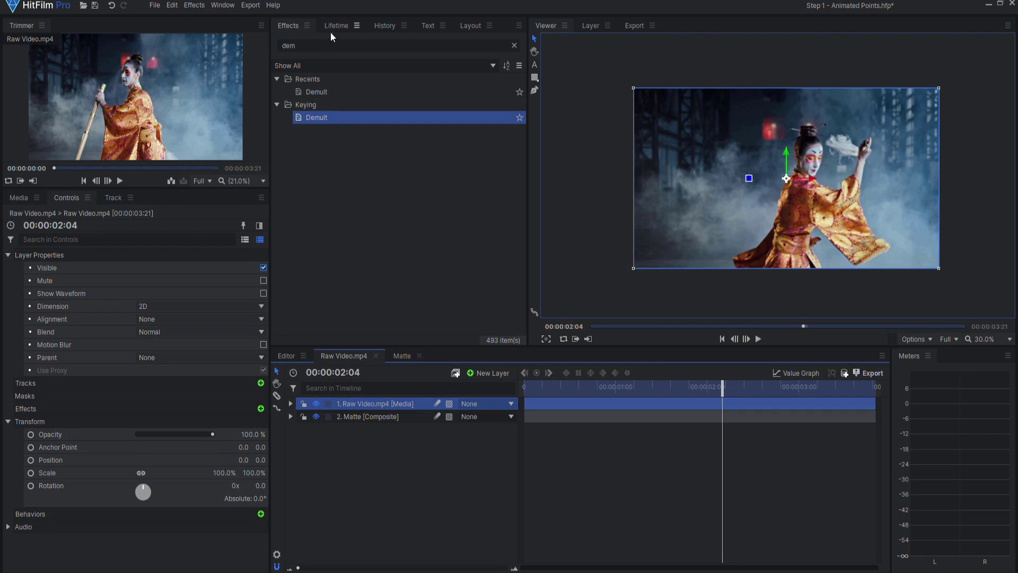
double_click(290, 45)
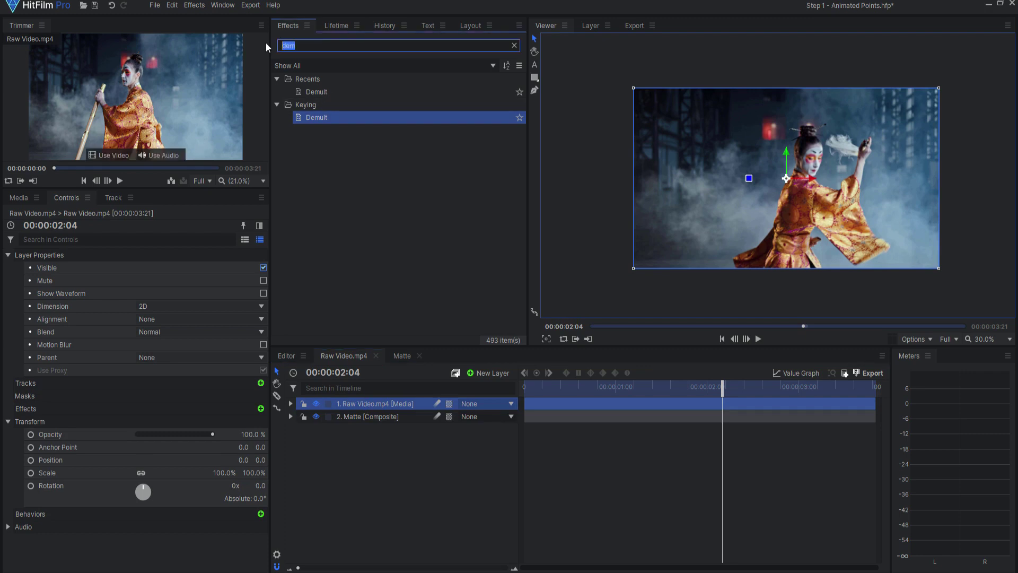
type("fire")
left_click_drag(313, 88, 349, 322)
left_click_drag(359, 400, 359, 400)
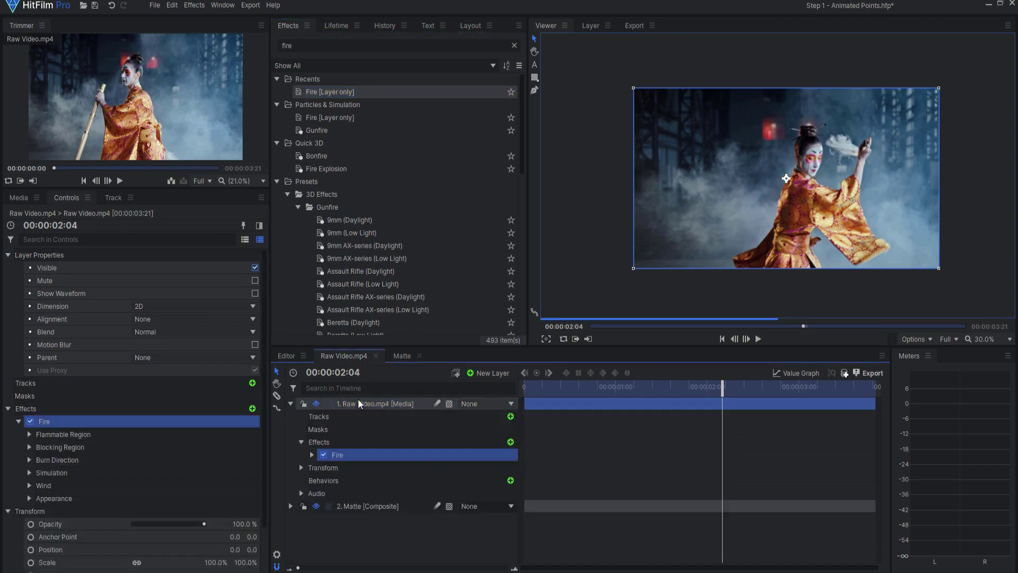
left_click_drag(725, 386, 684, 395)
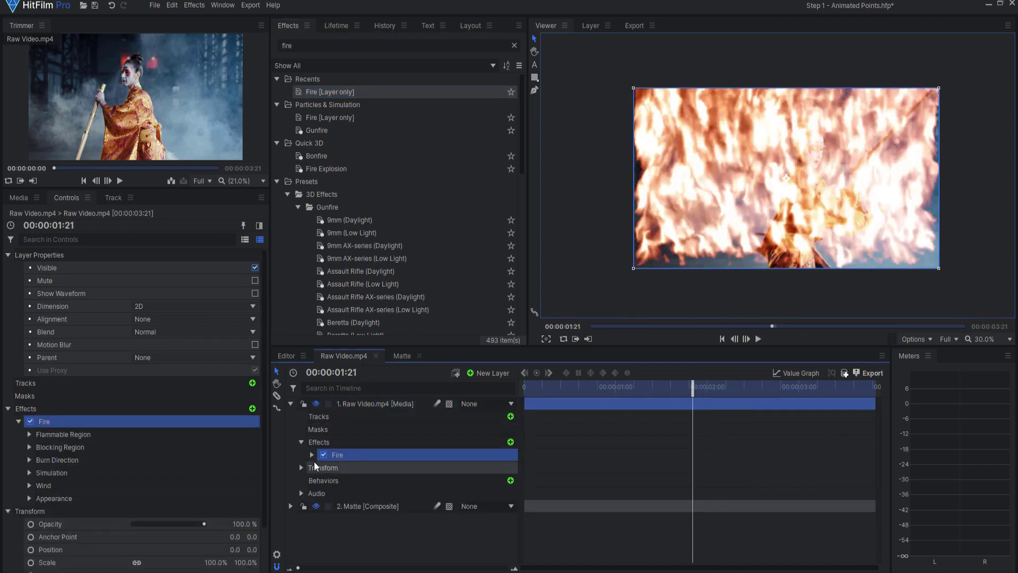
Step: Set Fire's Flammable Region layer to 2. Matte and preview the burning blade
left_click(29, 435)
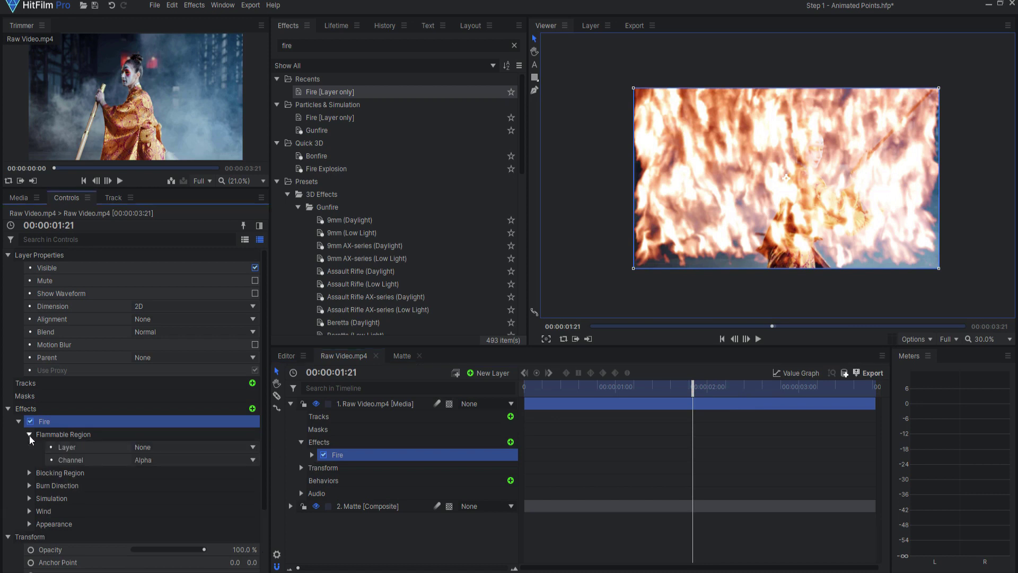
left_click(163, 451)
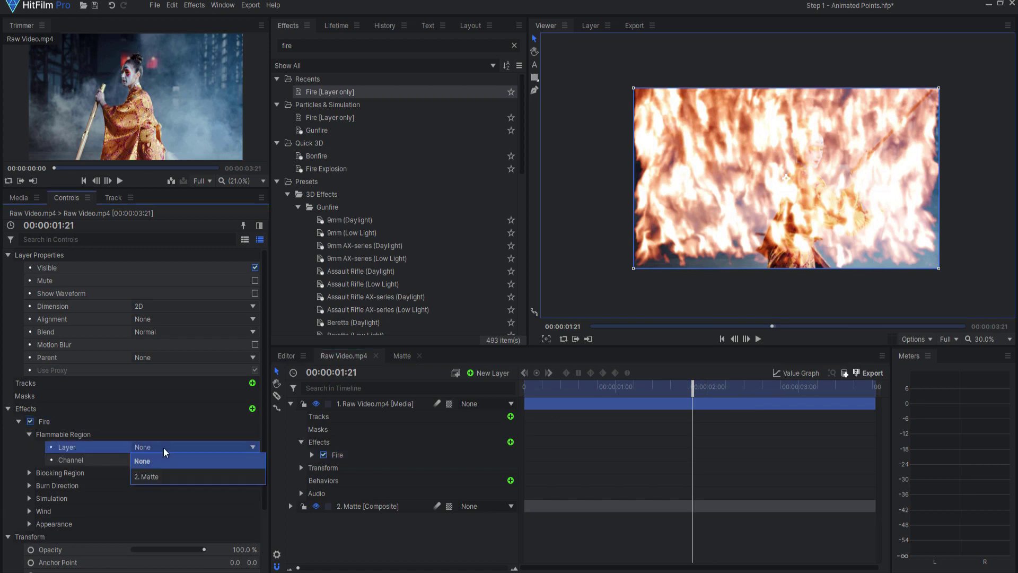
left_click(168, 479)
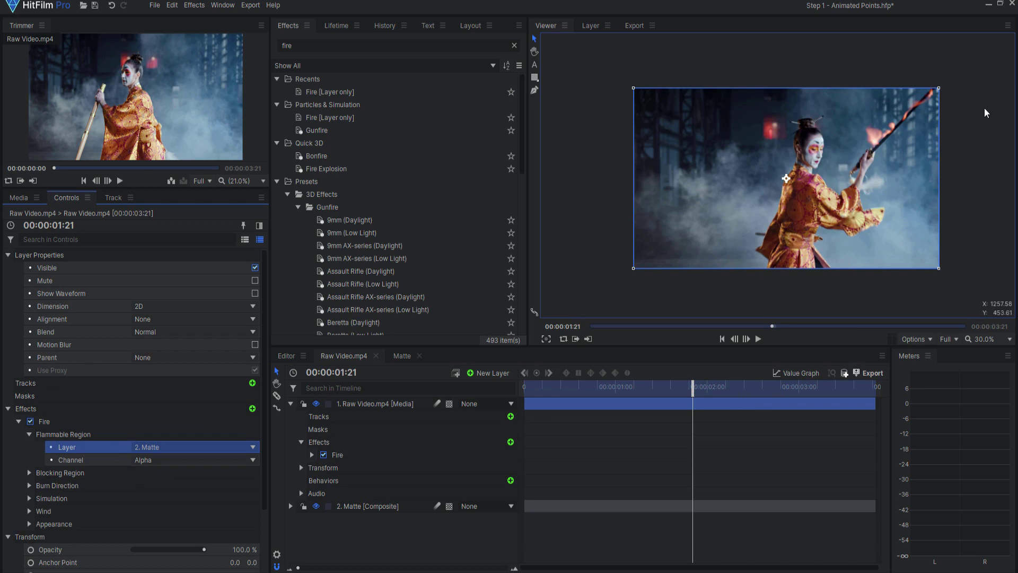
left_click_drag(693, 393, 547, 350)
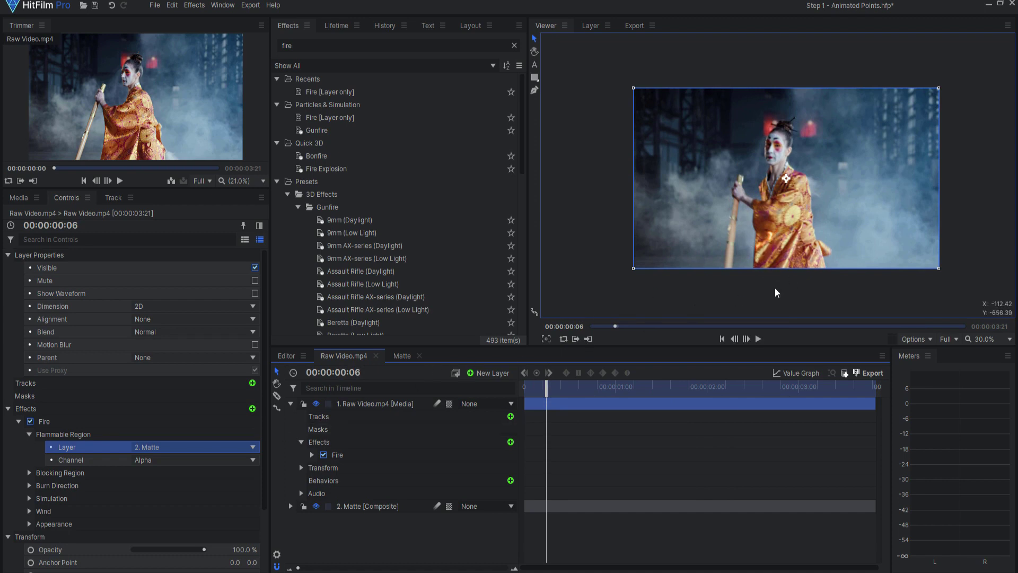
left_click_drag(548, 384, 697, 357)
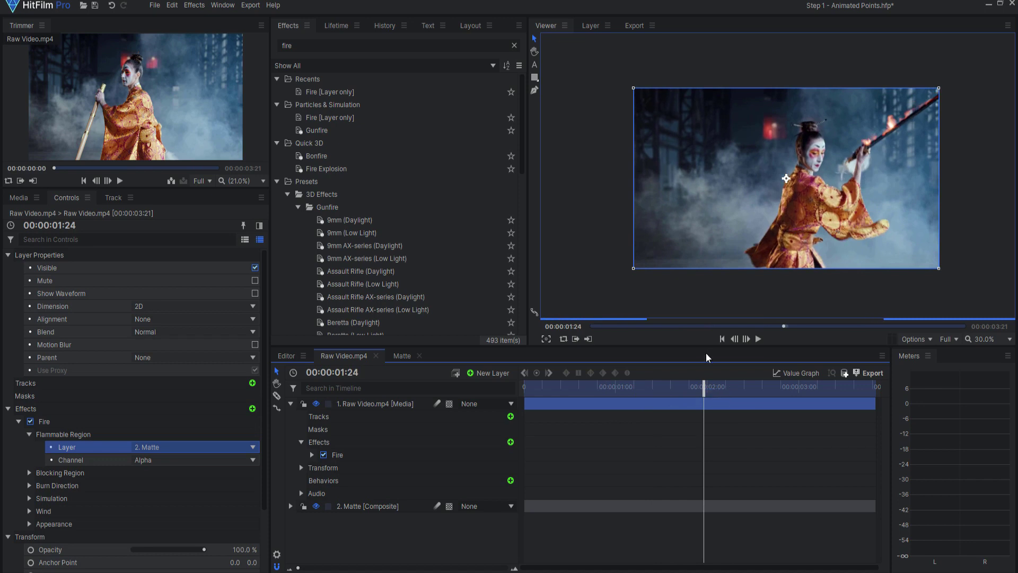